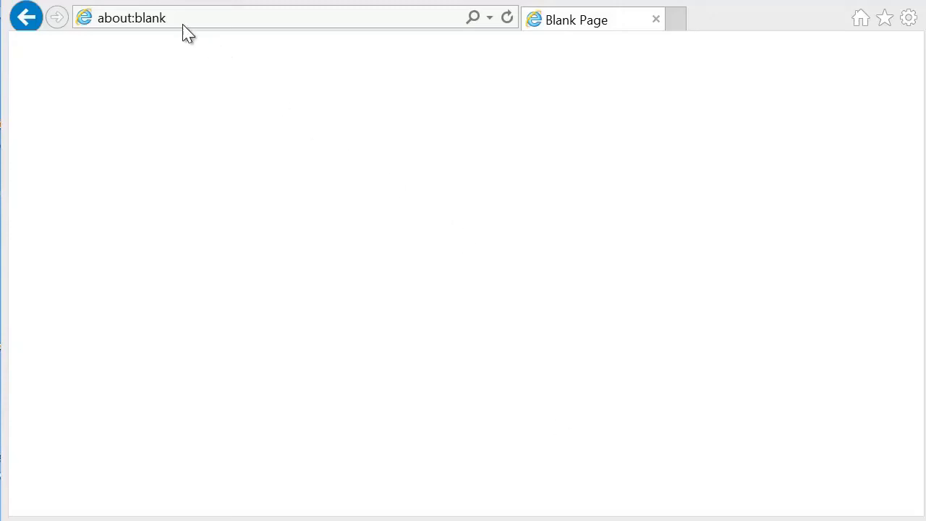
Step: Open the website zipapp.co.uk in the browser
{"action": "left_click", "coordinate": [183, 19]}
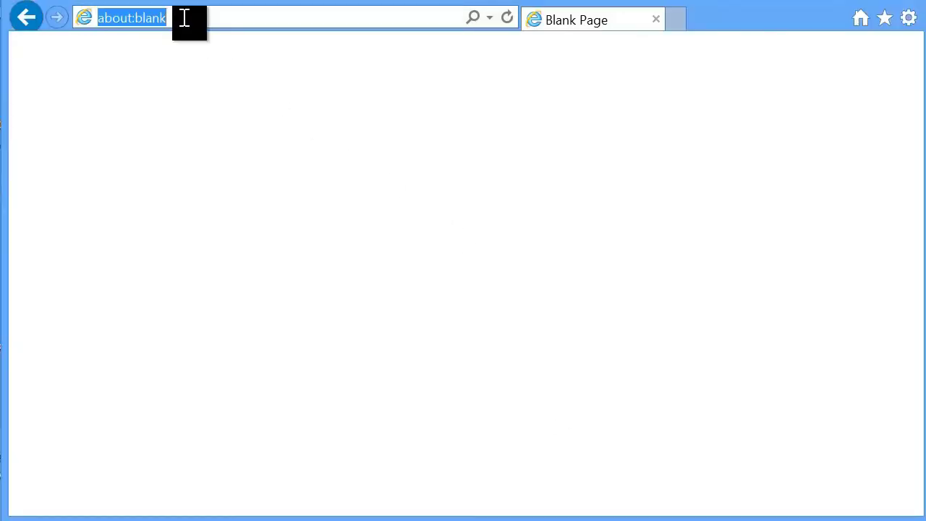
{"action": "type", "text": "zipapp.co."}
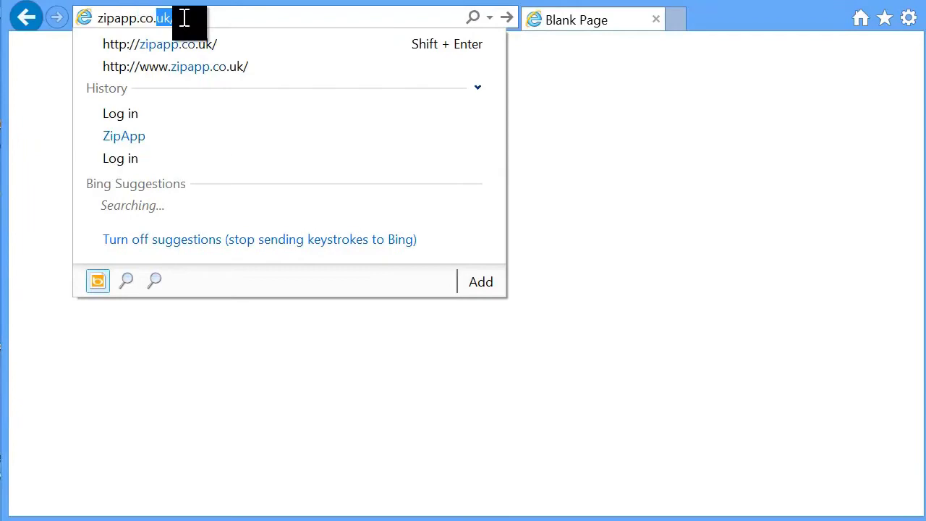
{"action": "type", "text": "uk"}
{"action": "key", "text": "Return"}
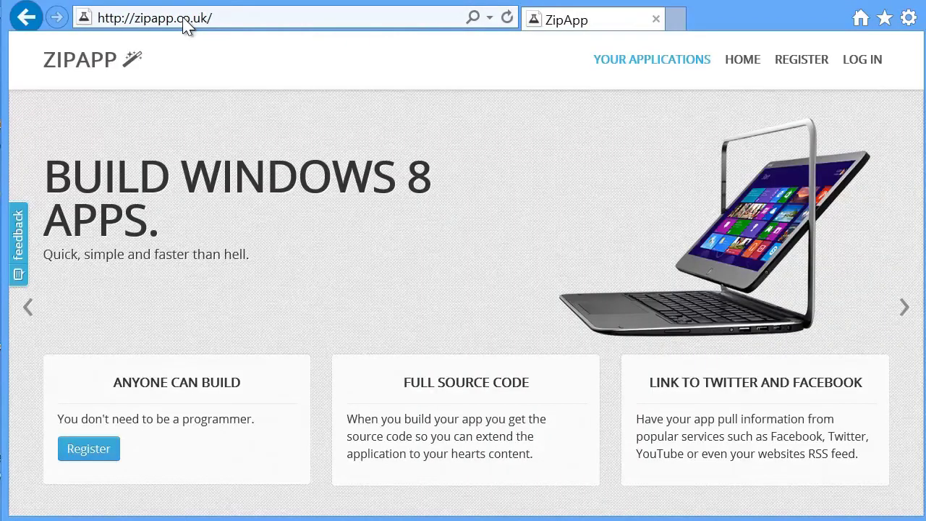
Step: Log in to the local ZipApp account with its user name and password, and decline to have the browser remember the password
{"action": "left_click", "coordinate": [869, 67]}
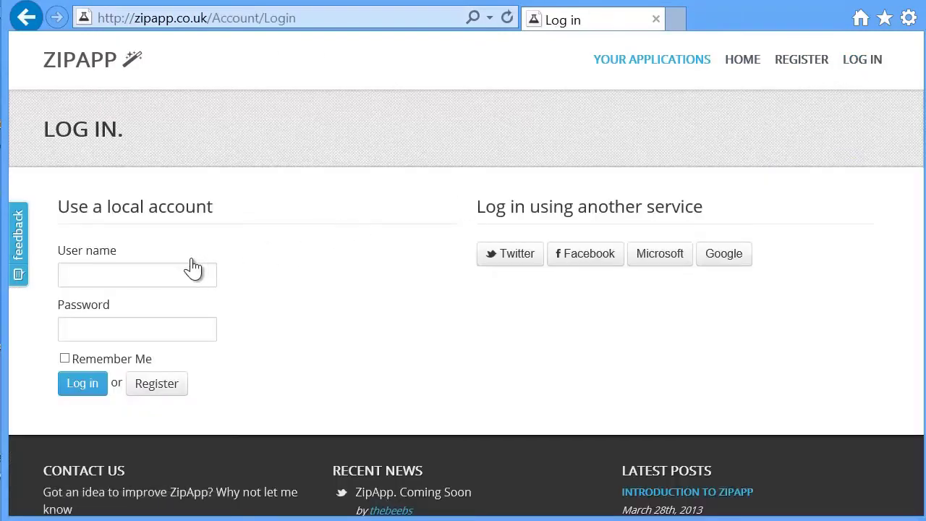
{"action": "left_click", "coordinate": [150, 271]}
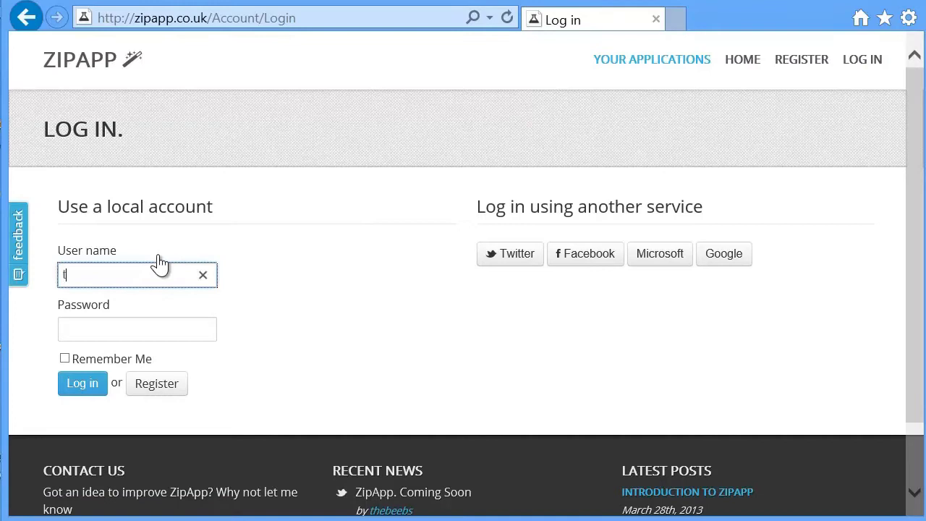
{"action": "type", "text": "thebeebs"}
{"action": "key", "text": "Tab"}
{"action": "type", "text": "*****"}
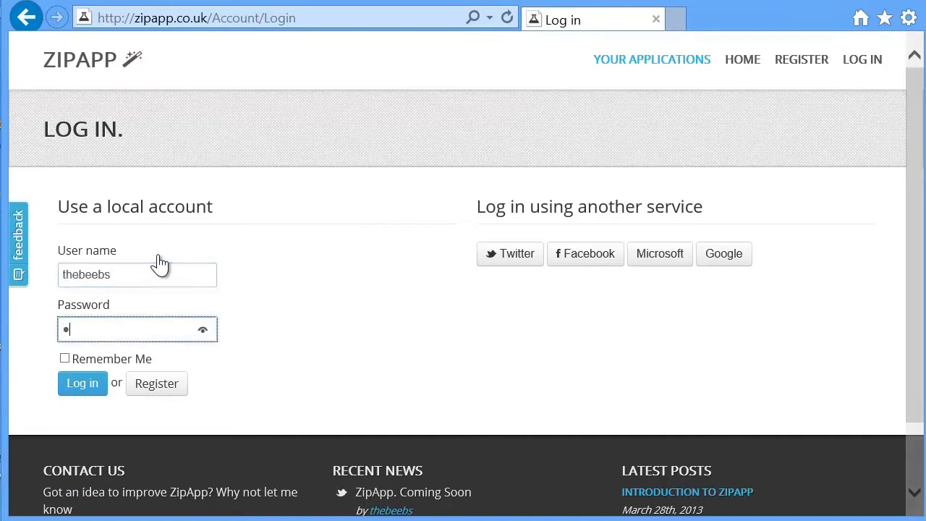
{"action": "type", "text": "*"}
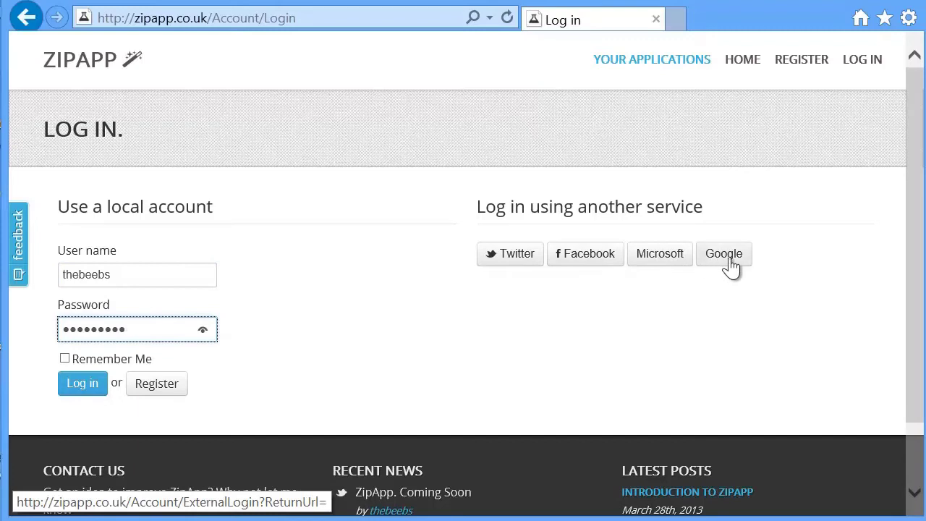
{"action": "left_click", "coordinate": [72, 385]}
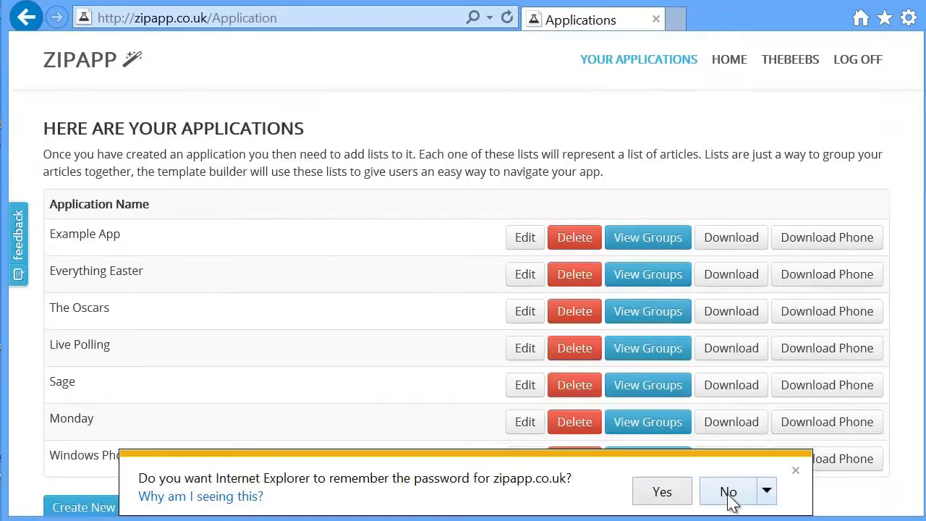
{"action": "left_click", "coordinate": [751, 504]}
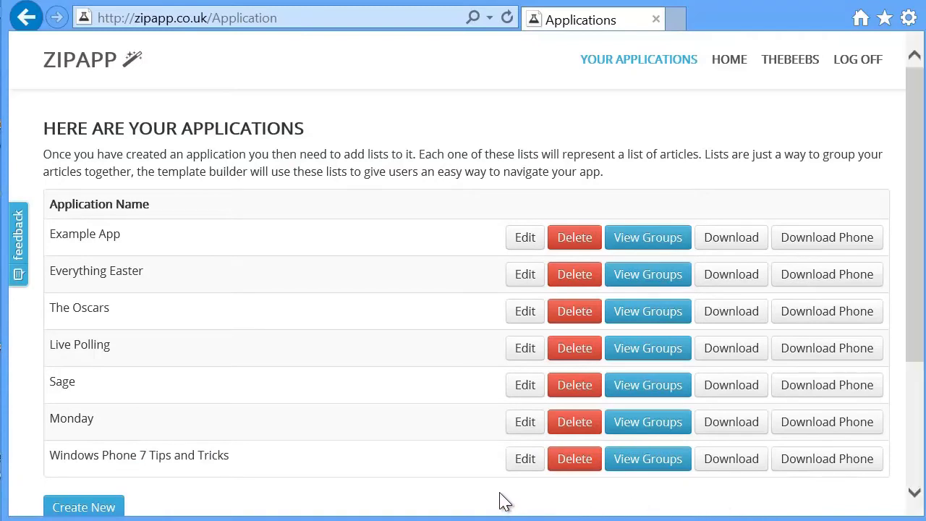
Step: Start a new application named "My First App" with the description "A description"
{"action": "scroll", "coordinate": [470, 499], "scroll_direction": "down", "scroll_amount": 1}
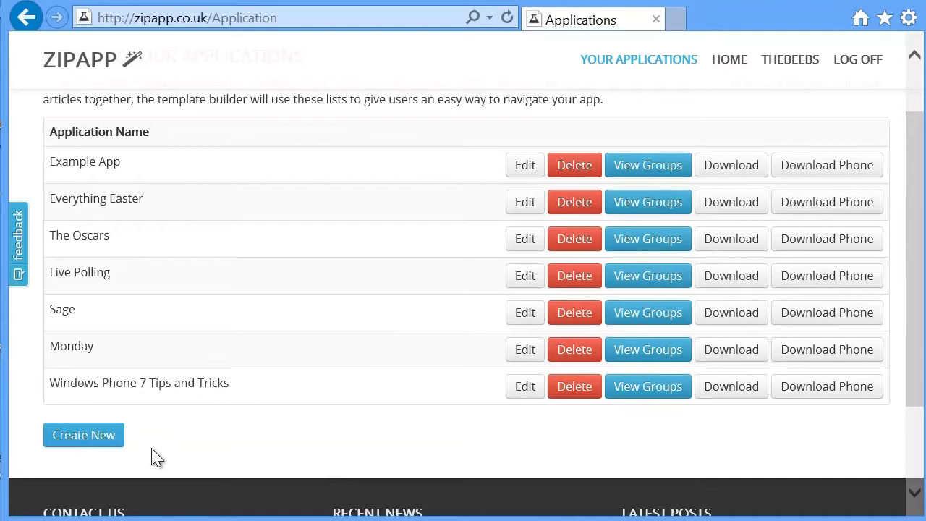
{"action": "left_click", "coordinate": [102, 437]}
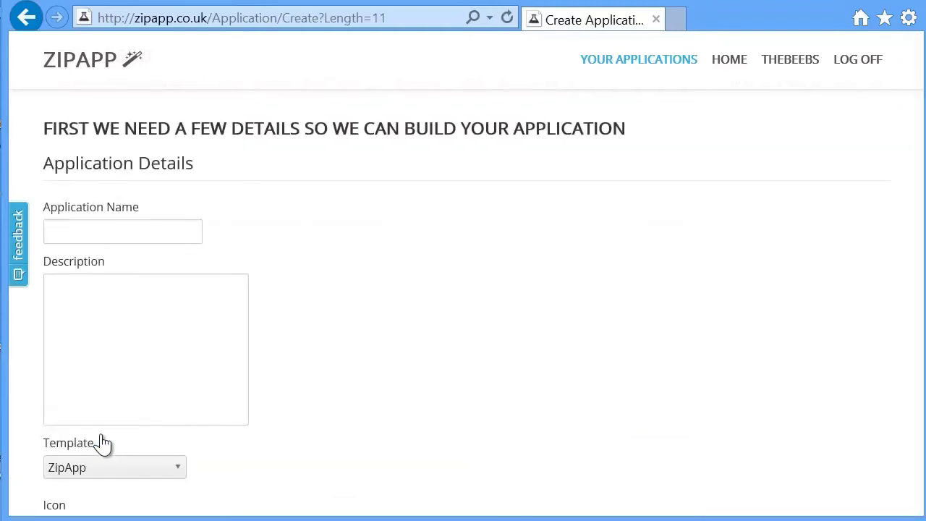
{"action": "left_click", "coordinate": [108, 232]}
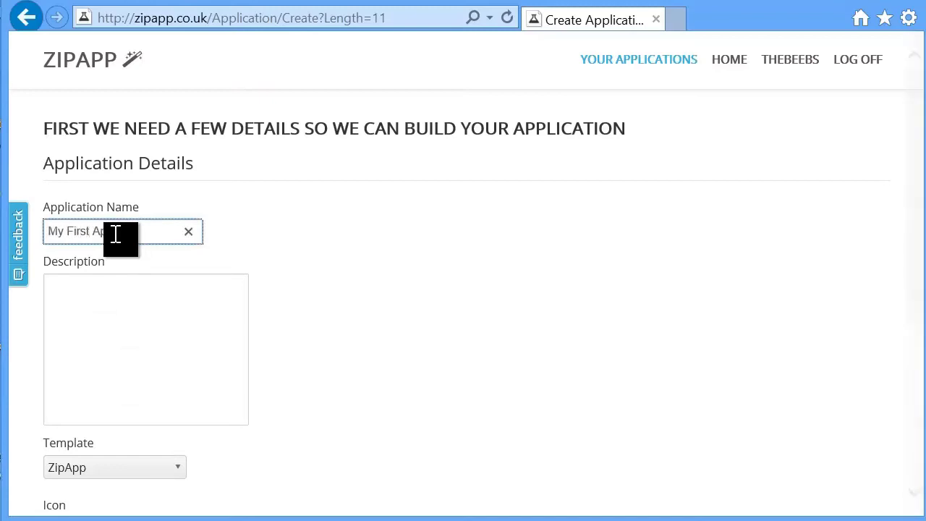
{"action": "left_click", "coordinate": [138, 301]}
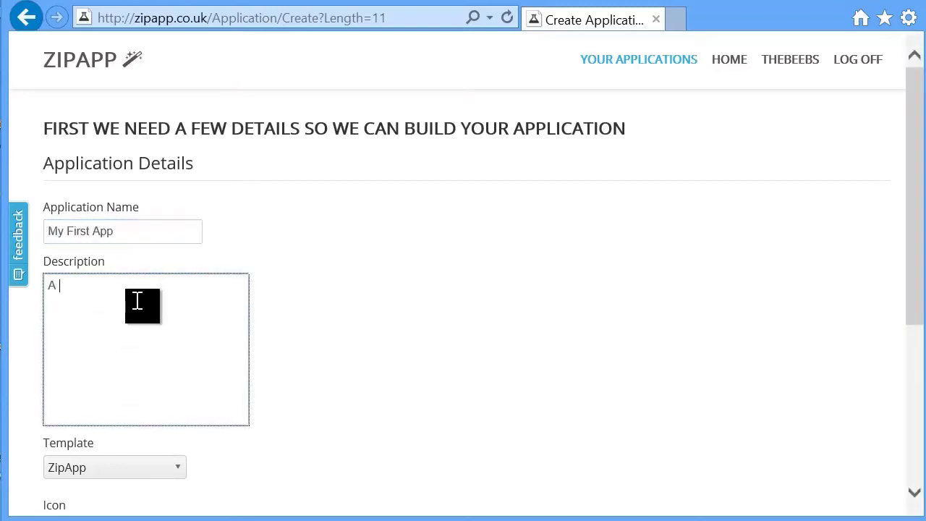
{"action": "type", "text": "A descrf"}
{"action": "key", "text": "BackSpace"}
{"action": "key", "text": "BackSpace"}
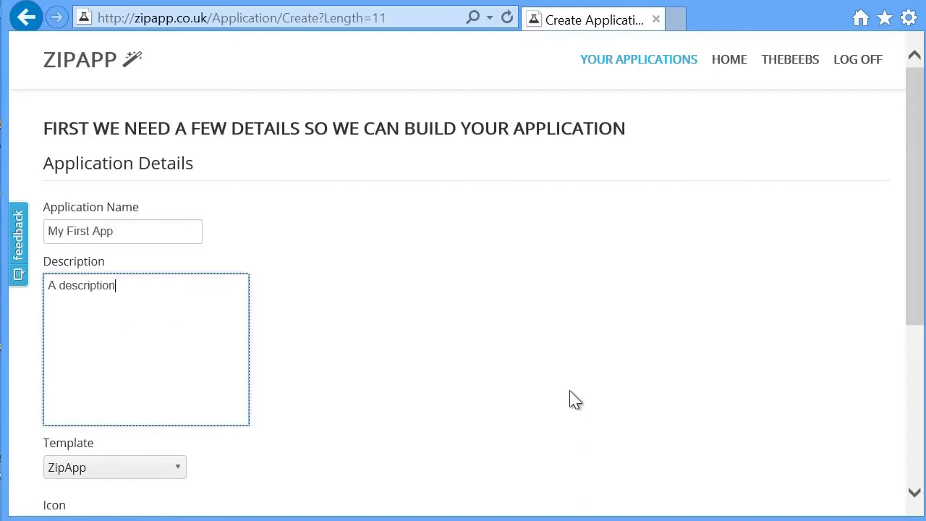
Step: Choose the Love Heart icon for the application and create it
{"action": "left_click_drag", "start_coordinate": [919, 301], "coordinate": [917, 393]}
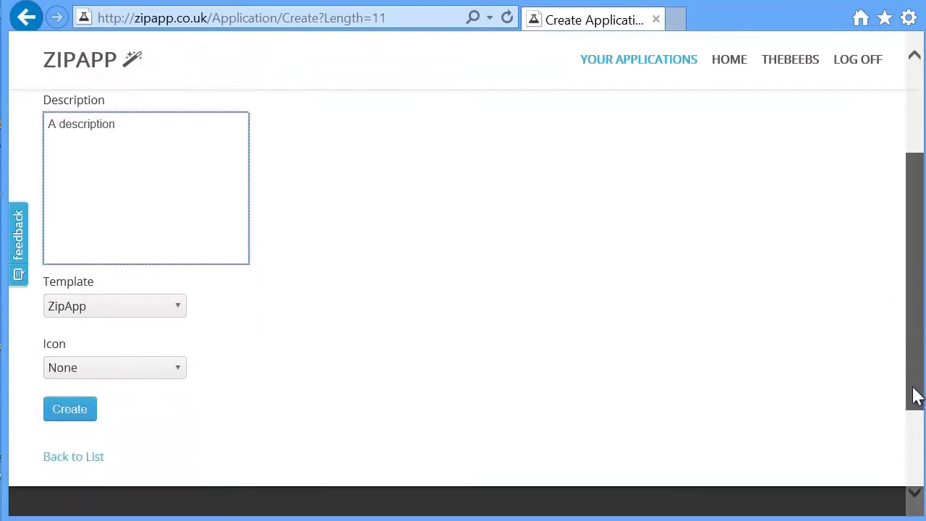
{"action": "left_click", "coordinate": [171, 360]}
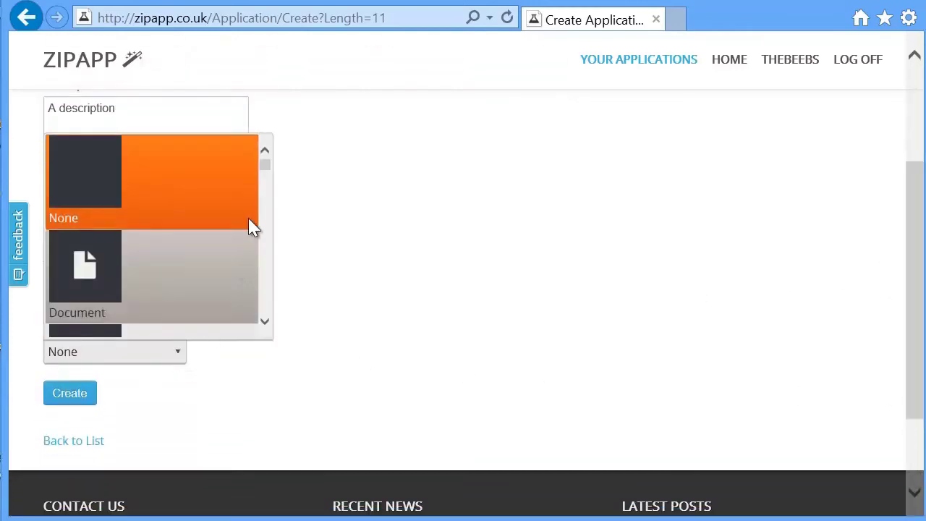
{"action": "left_click_drag", "start_coordinate": [266, 173], "coordinate": [271, 190]}
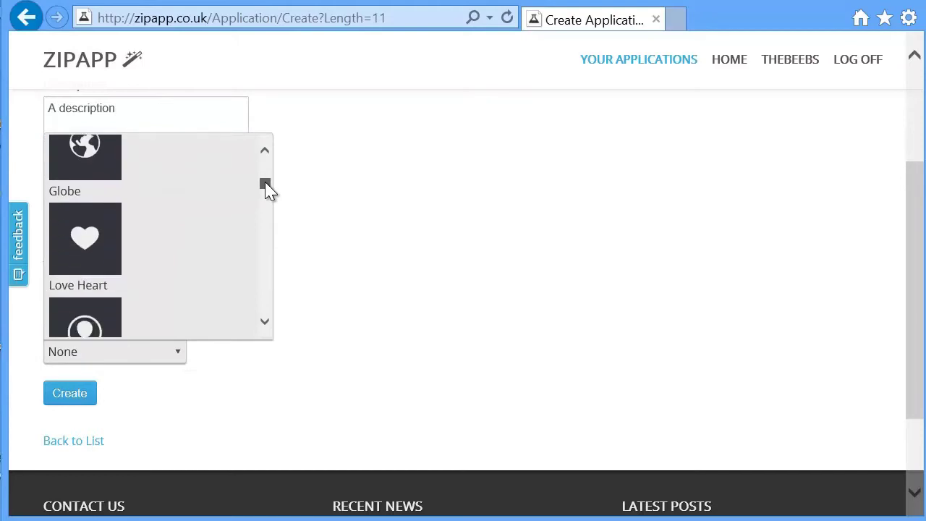
{"action": "left_click", "coordinate": [103, 248]}
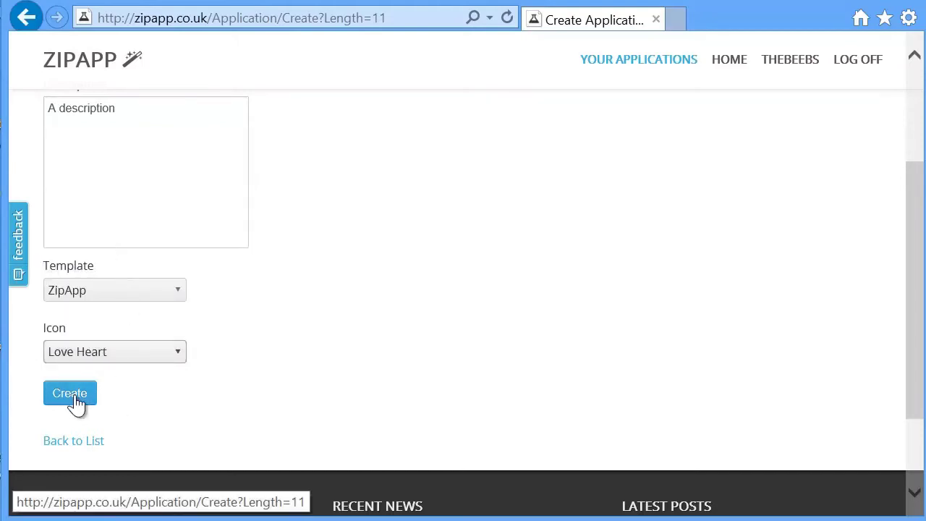
{"action": "left_click", "coordinate": [75, 403]}
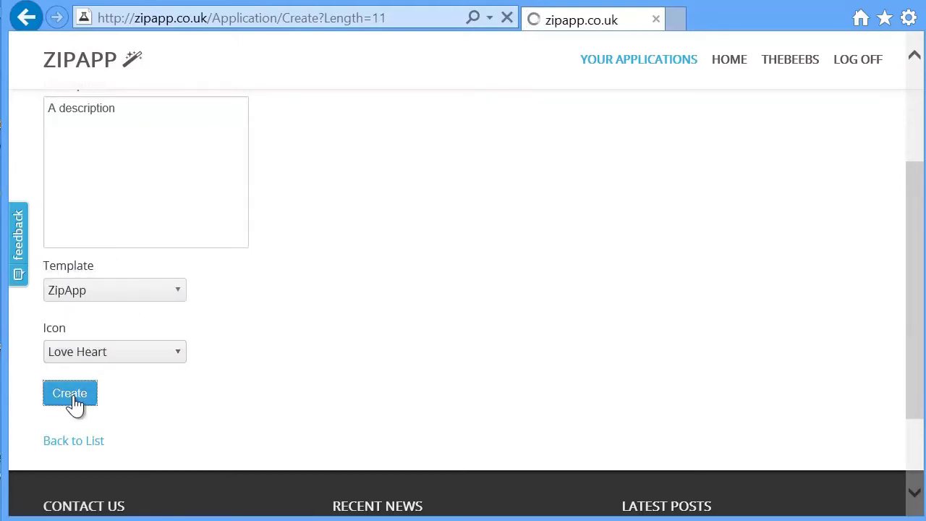
Step: Open My First App from the application list for editing
{"action": "scroll", "coordinate": [362, 409], "scroll_direction": "down", "scroll_amount": 2}
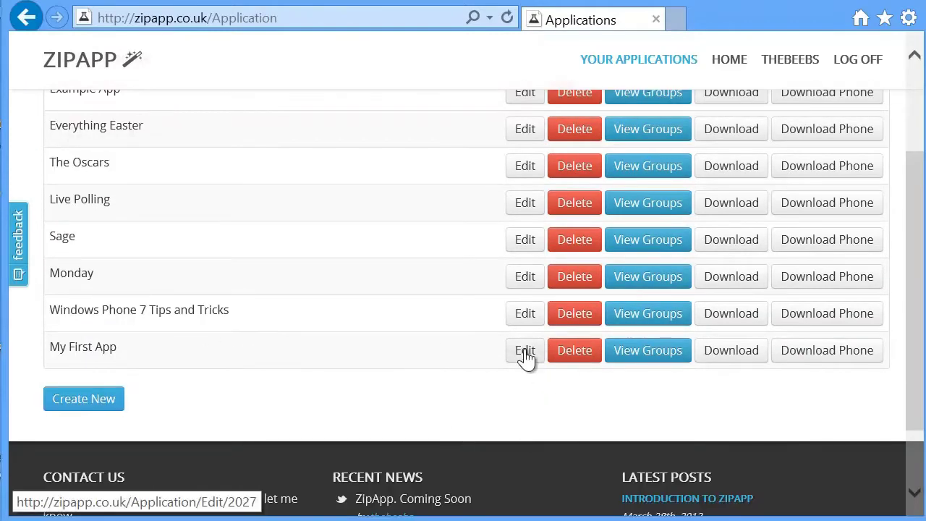
{"action": "left_click", "coordinate": [526, 352]}
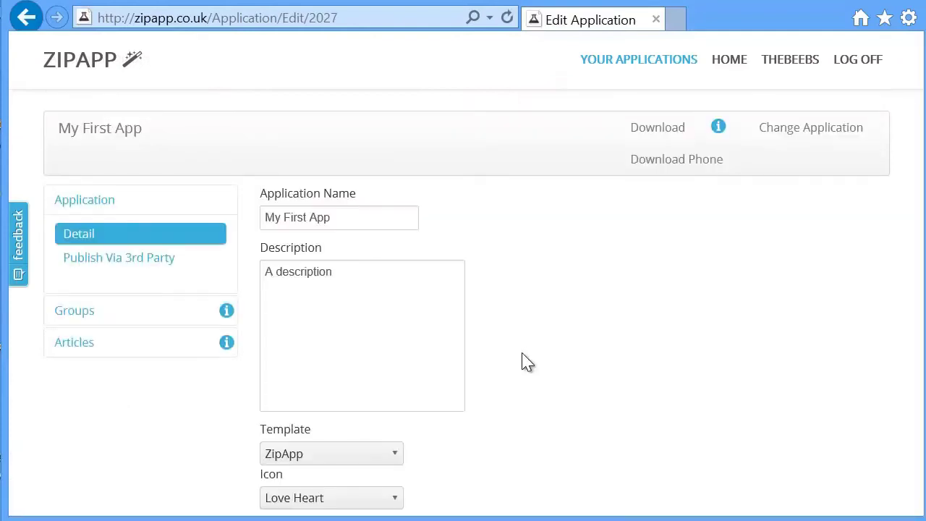
{"action": "scroll", "coordinate": [525, 369], "scroll_direction": "down", "scroll_amount": 1}
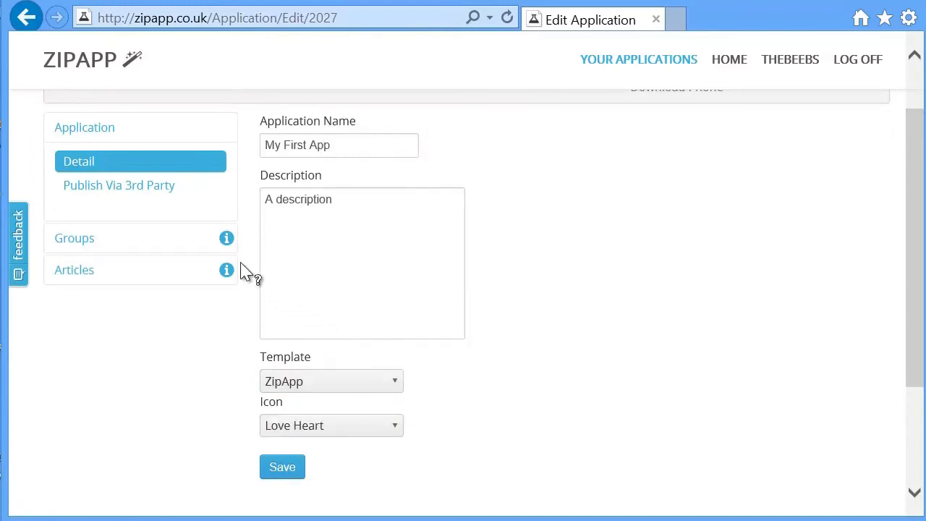
Step: Read the help note about groups and show all groups of My First App
{"action": "mouse_move", "coordinate": [226, 242]}
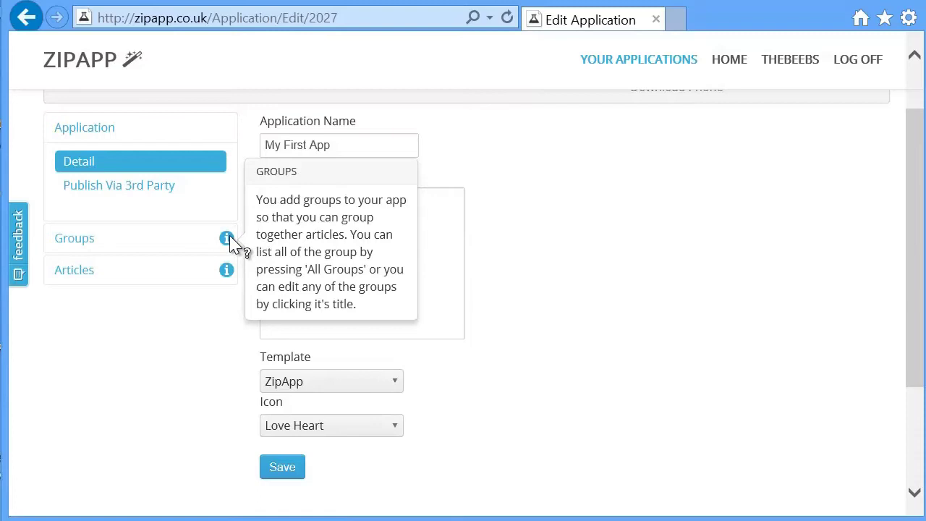
{"action": "left_click", "coordinate": [174, 243]}
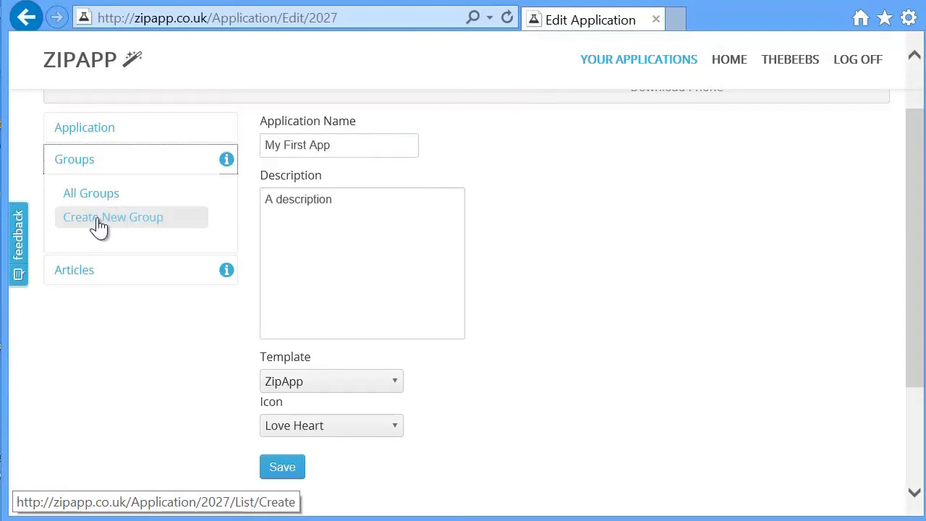
{"action": "left_click", "coordinate": [99, 207]}
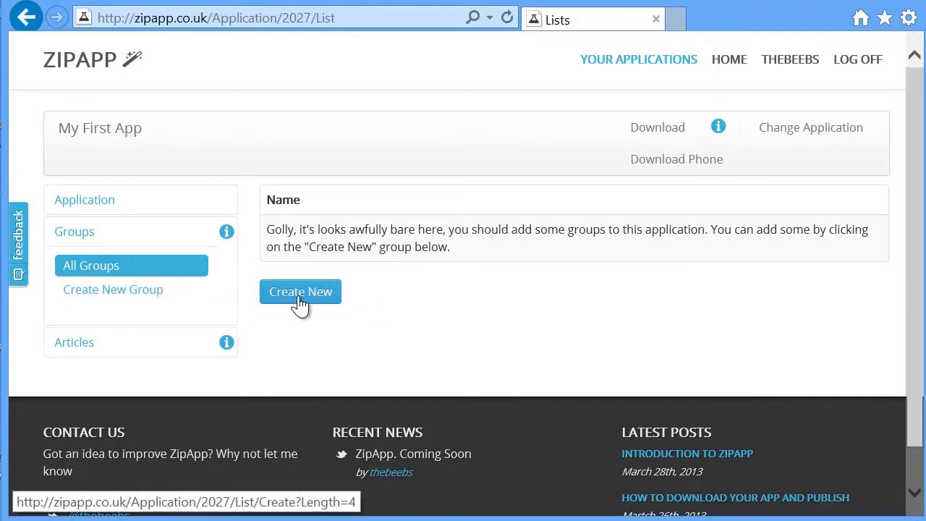
Step: Start a new group named "New Group" with the description "A new group"
{"action": "left_click", "coordinate": [145, 296]}
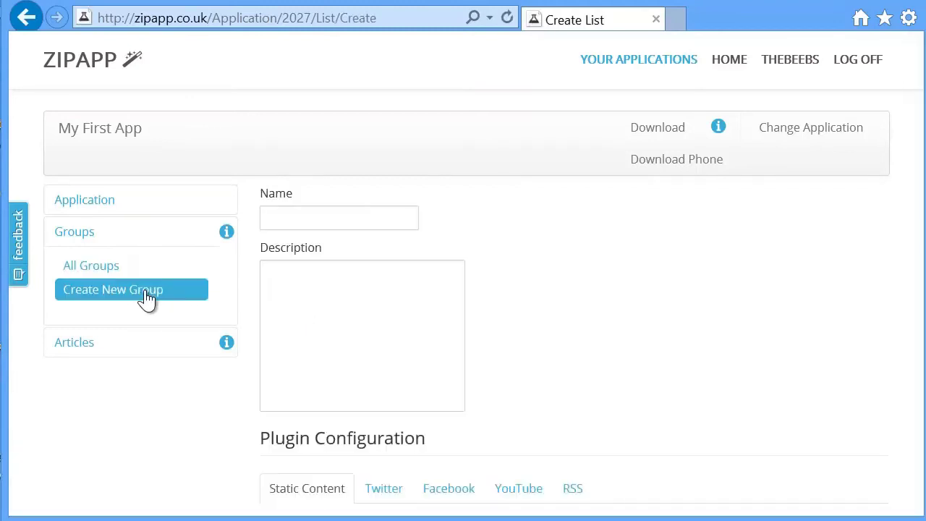
{"action": "left_click", "coordinate": [312, 220]}
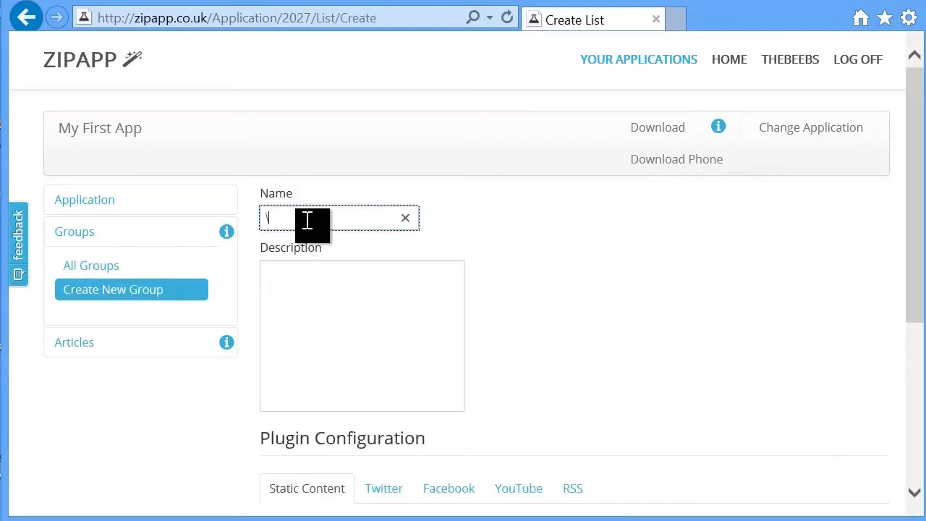
{"action": "type", "text": "New "}
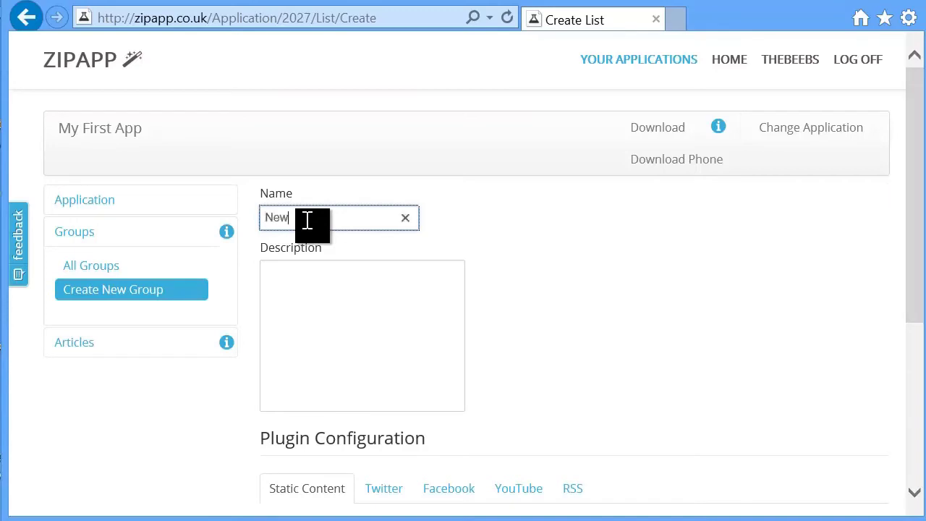
{"action": "type", "text": "G"}
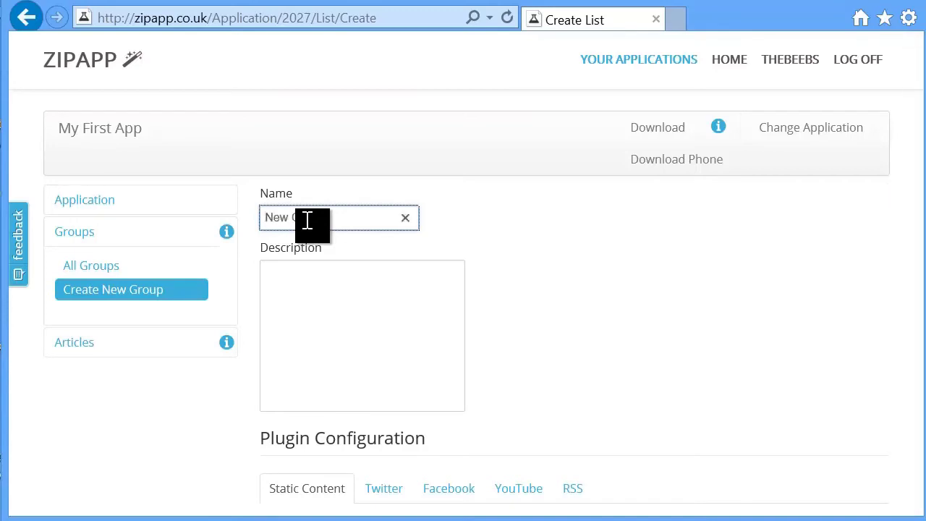
{"action": "type", "text": "roup"}
{"action": "left_click", "coordinate": [351, 282]}
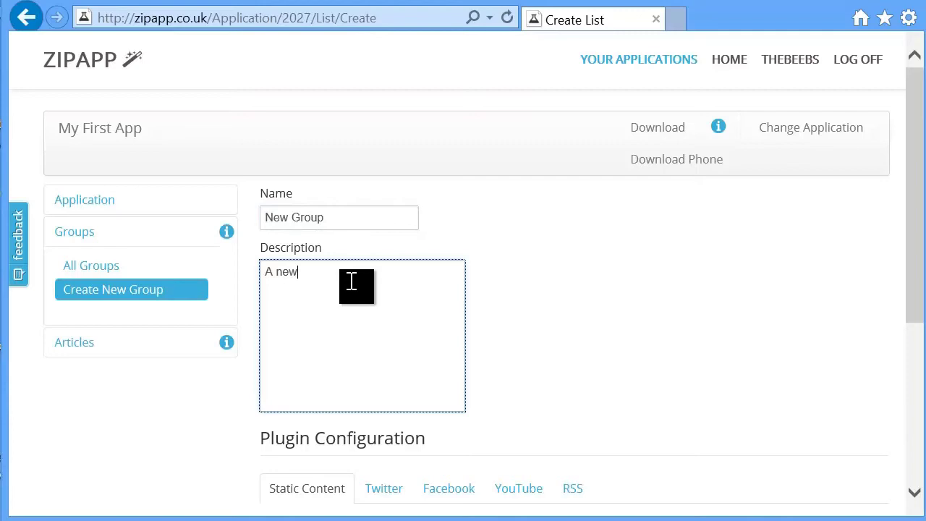
{"action": "type", "text": "A new group"}
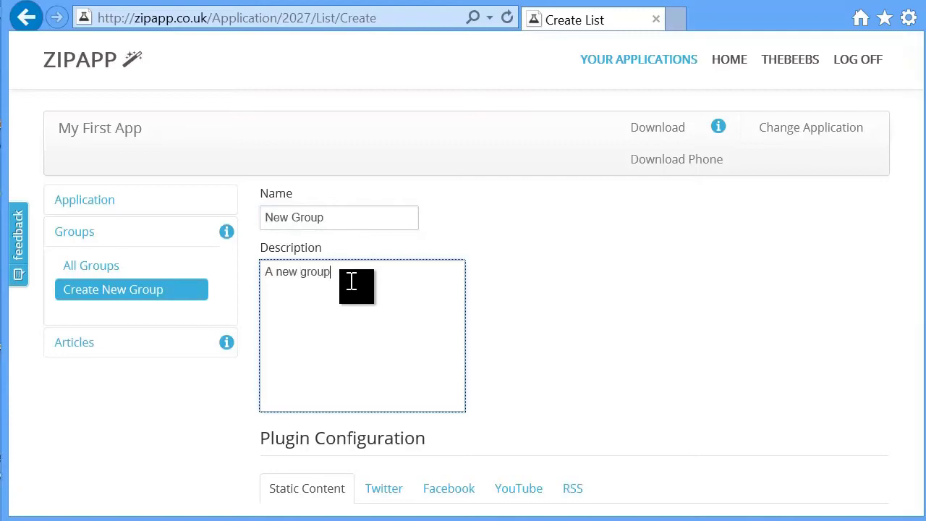
Step: Review the Static Content, Twitter, Facebook, YouTube and RSS plugin options available for the new group
{"action": "scroll", "coordinate": [500, 319], "scroll_direction": "down", "scroll_amount": 1}
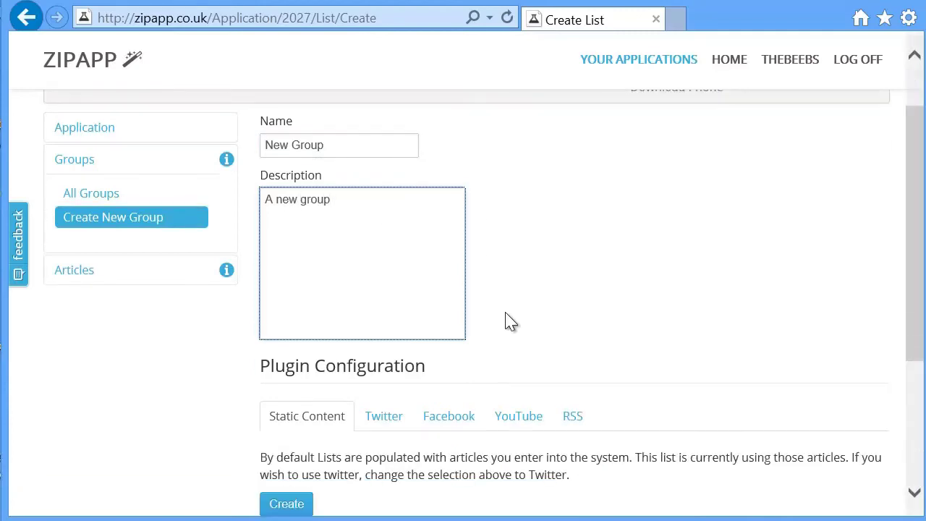
{"action": "scroll", "coordinate": [510, 323], "scroll_direction": "down", "scroll_amount": 1}
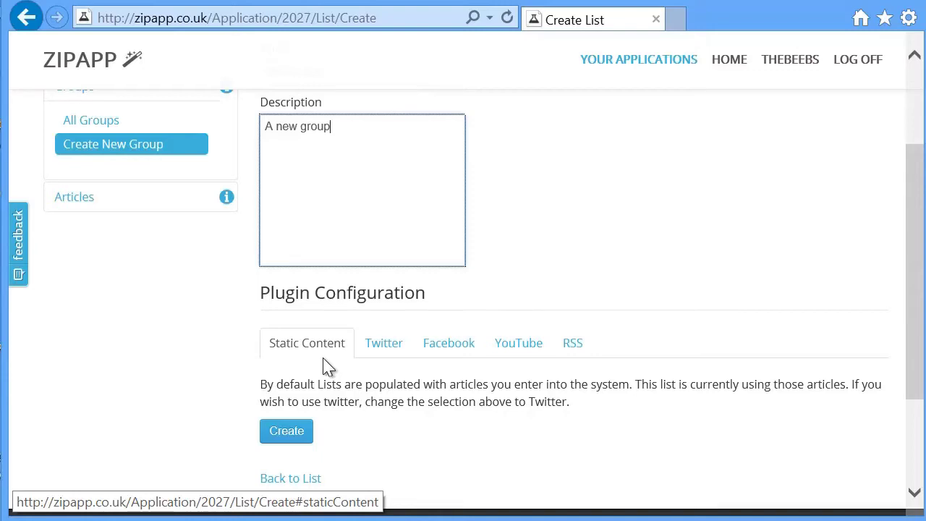
{"action": "left_click", "coordinate": [396, 346]}
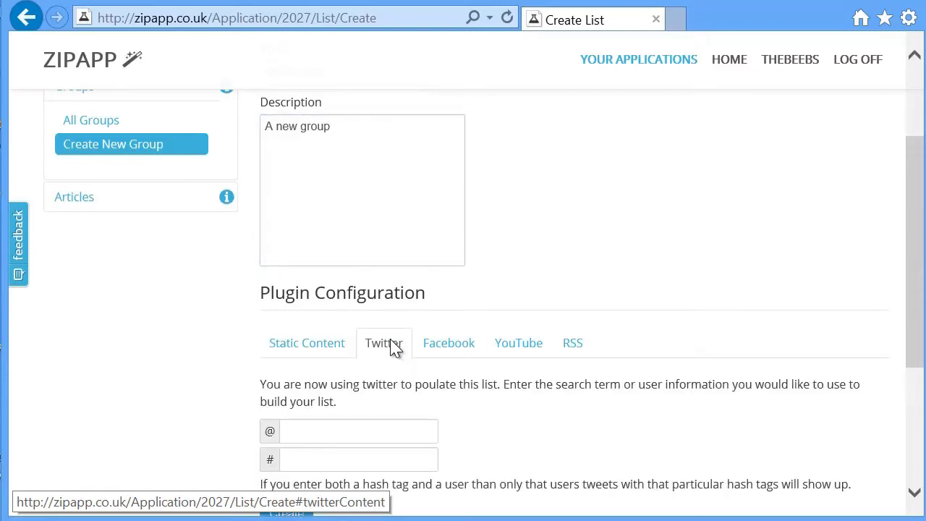
{"action": "left_click", "coordinate": [308, 435]}
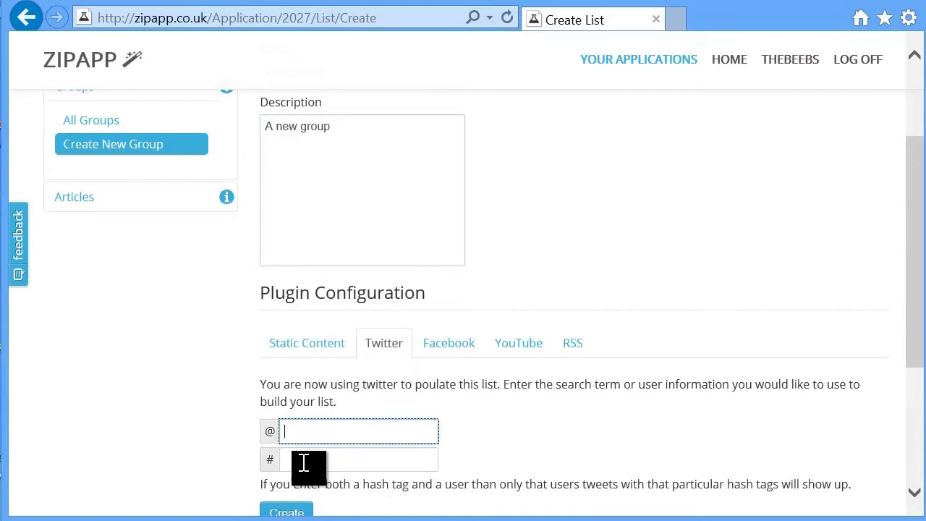
{"action": "left_click", "coordinate": [464, 355]}
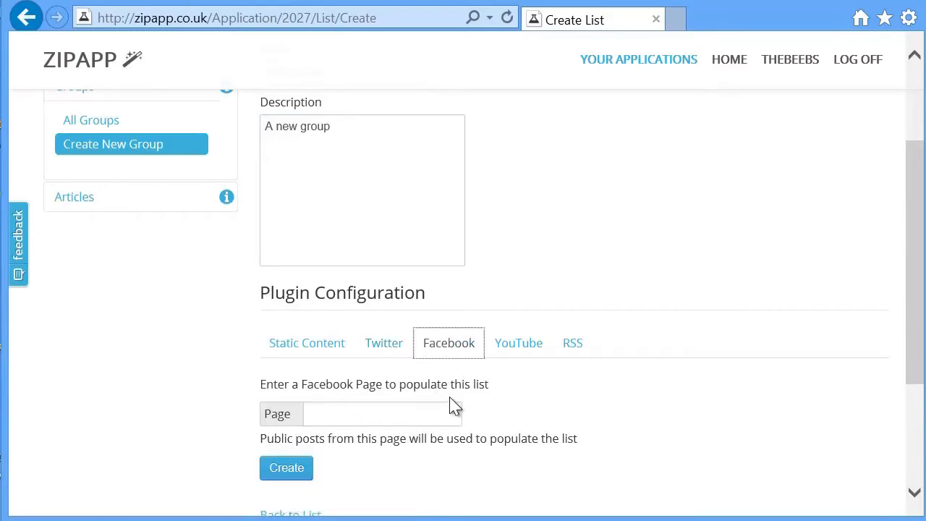
{"action": "left_click", "coordinate": [520, 353]}
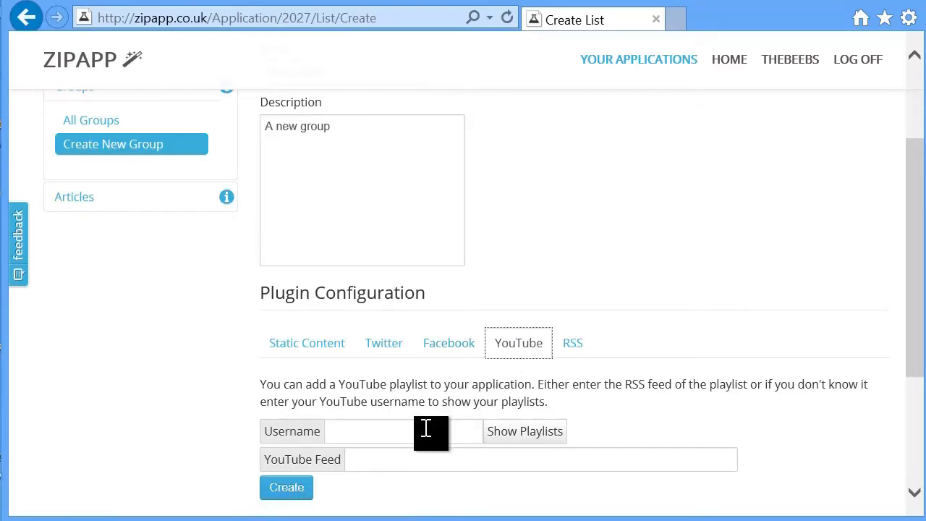
{"action": "left_click", "coordinate": [581, 351]}
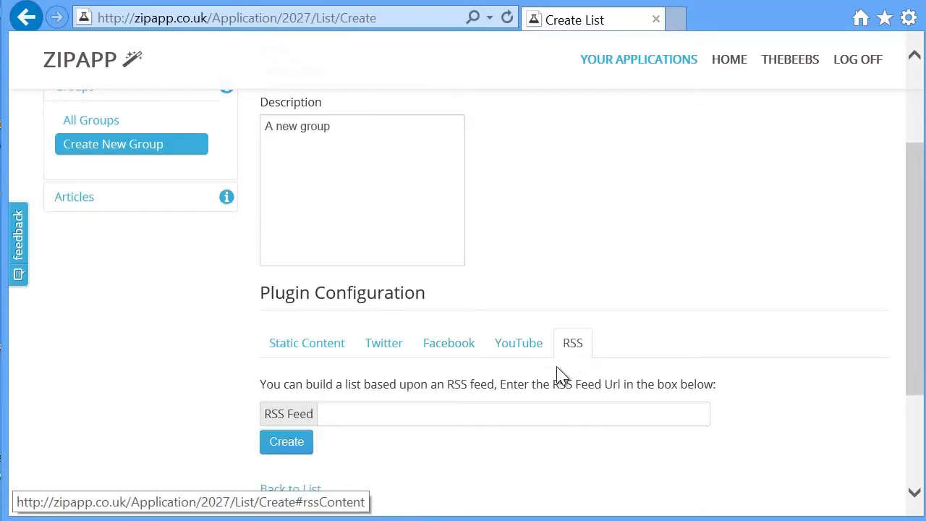
Step: Choose YouTube as the group's content source and show the playlists for the username "microsoft"
{"action": "left_click", "coordinate": [535, 355]}
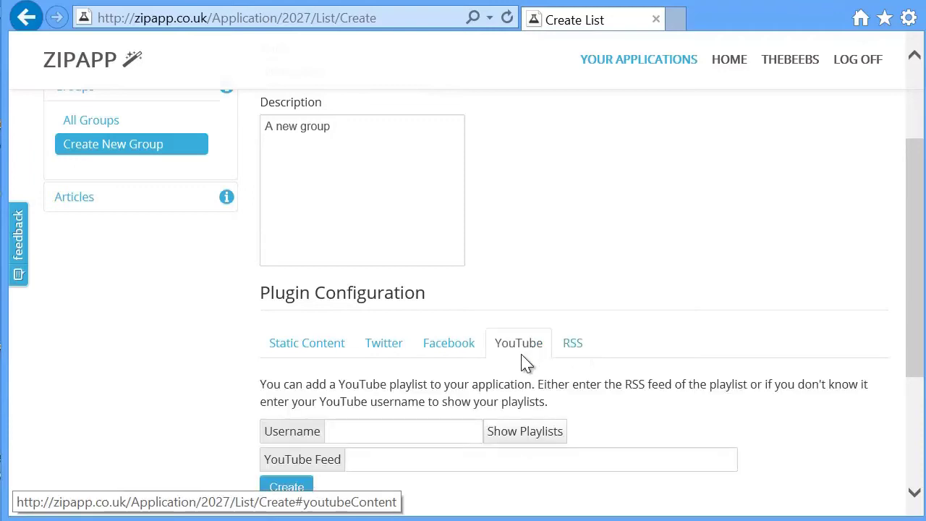
{"action": "left_click", "coordinate": [391, 430]}
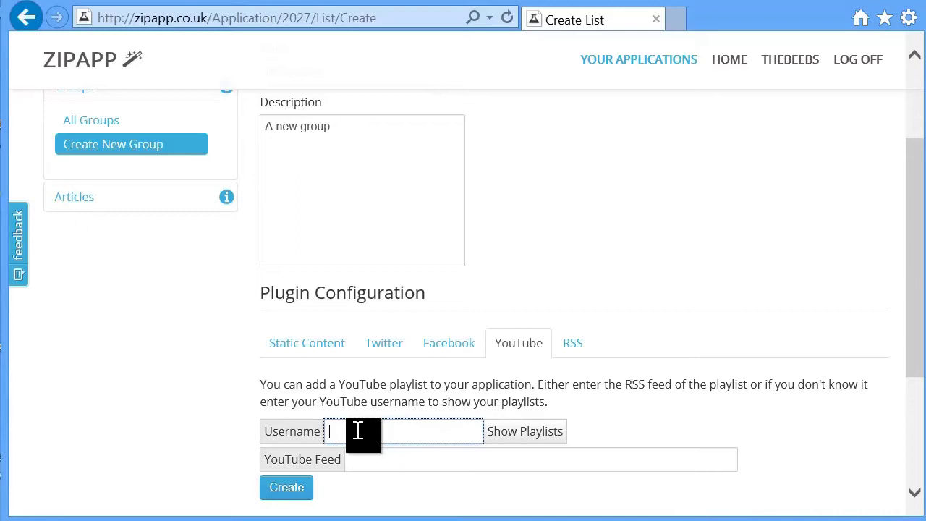
{"action": "type", "text": "mic"}
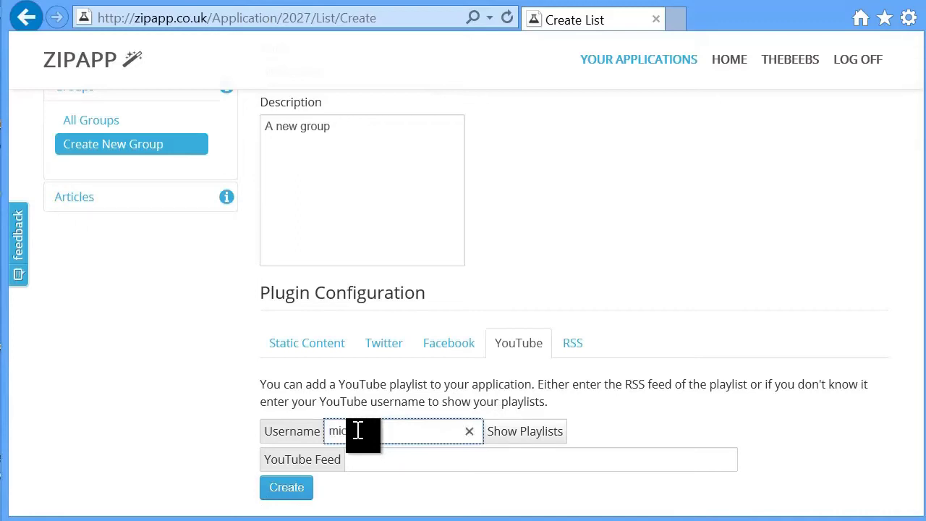
{"action": "type", "text": "rosoft"}
{"action": "left_click", "coordinate": [561, 443]}
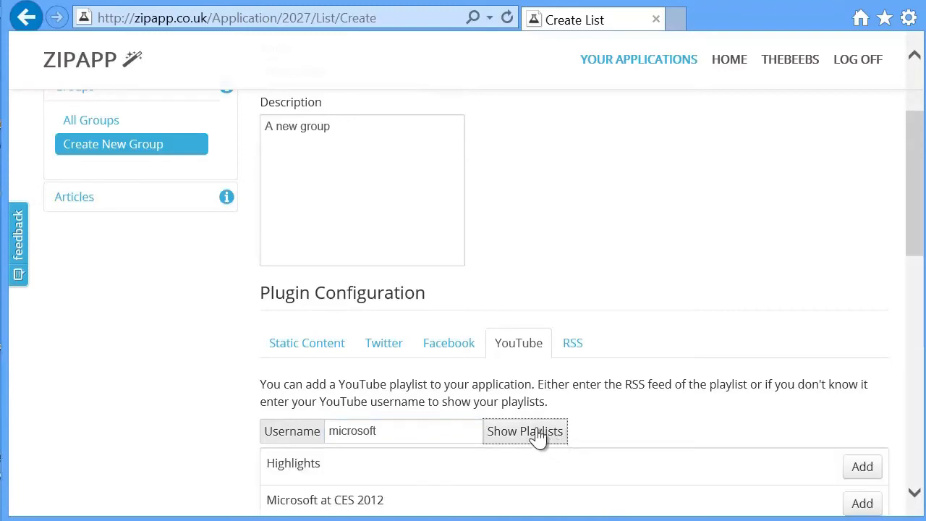
{"action": "scroll", "coordinate": [582, 426], "scroll_direction": "down", "scroll_amount": 3}
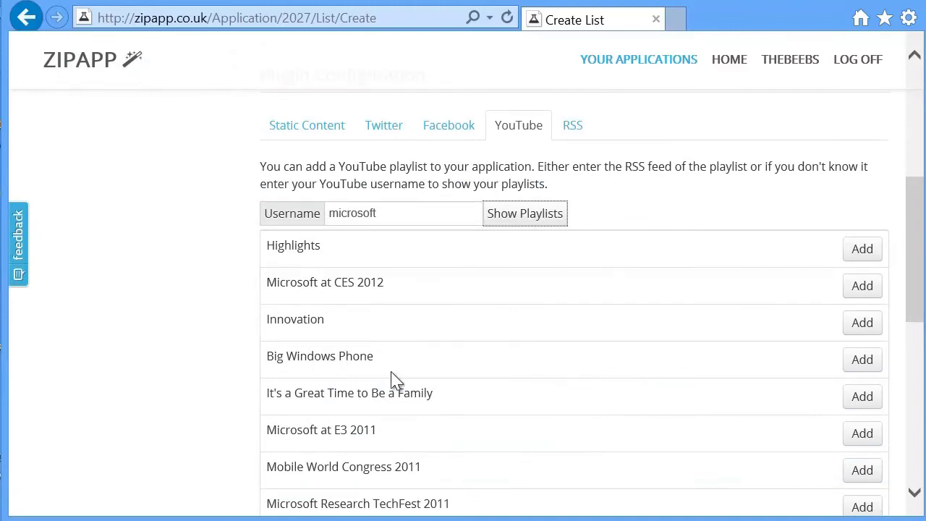
Step: Show the playlists for the YouTube username "windowsphone" and add "Pro athletes meet their new Windows Phone" to the group
{"action": "double_click", "coordinate": [330, 213]}
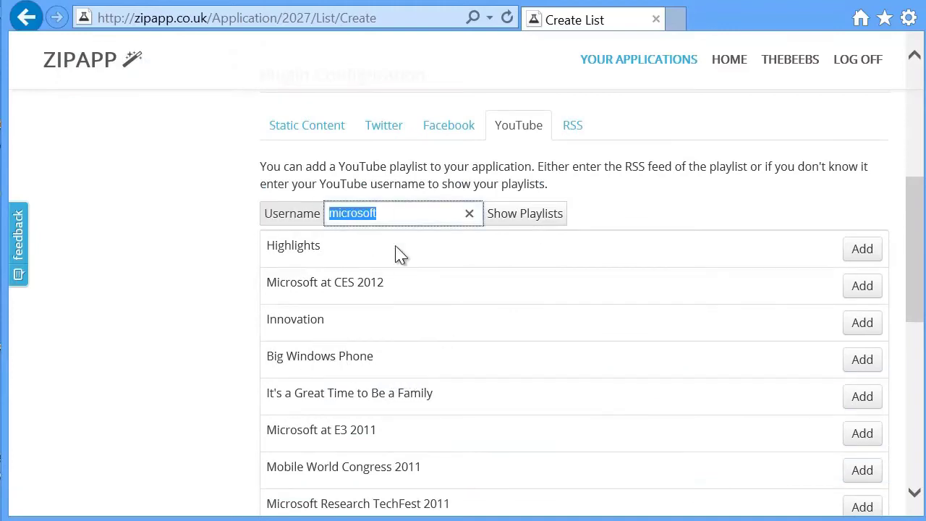
{"action": "type", "text": "windowsphone"}
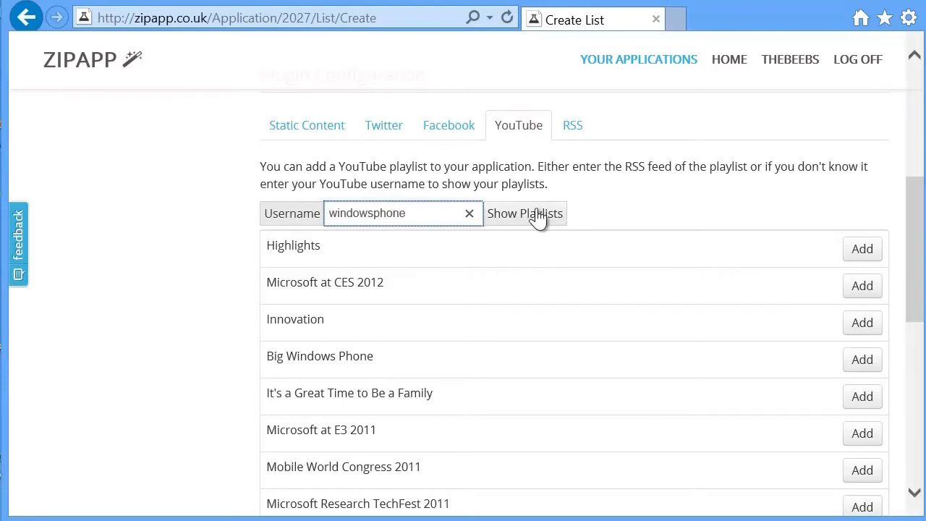
{"action": "left_click", "coordinate": [540, 216]}
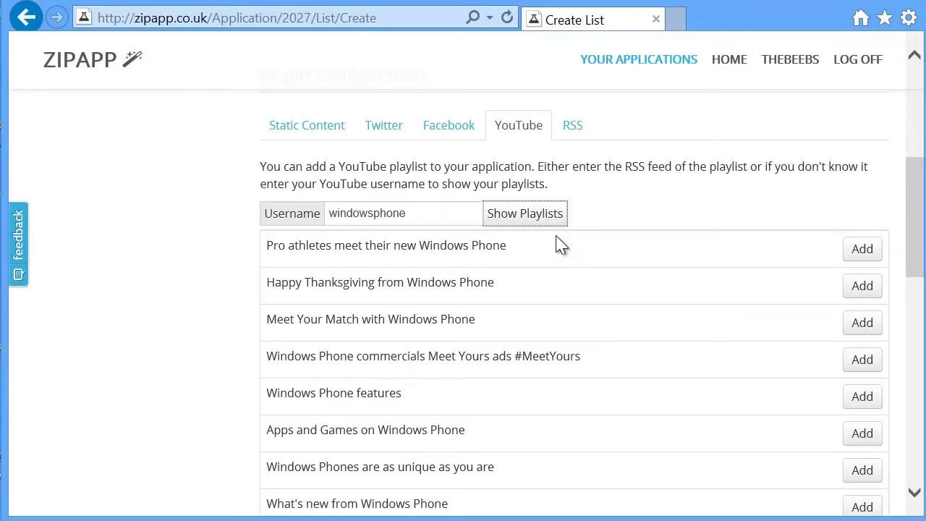
{"action": "left_click", "coordinate": [861, 255]}
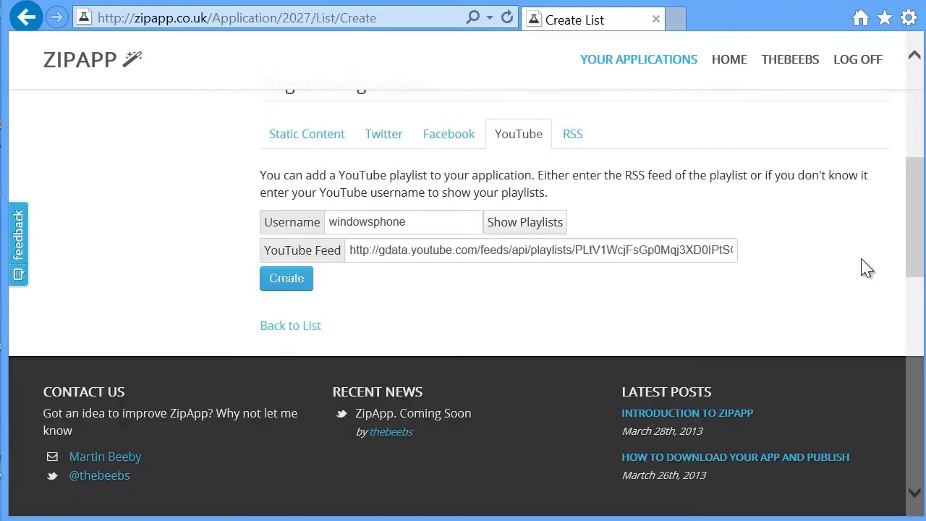
Step: Check the full YouTube feed address and create the group with it
{"action": "left_click", "coordinate": [287, 281]}
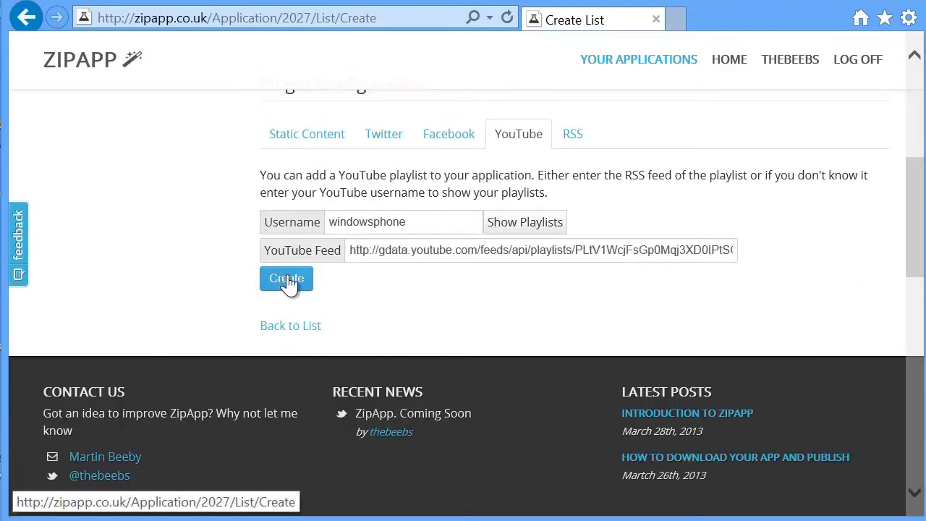
{"action": "left_click_drag", "start_coordinate": [351, 250], "coordinate": [764, 262]}
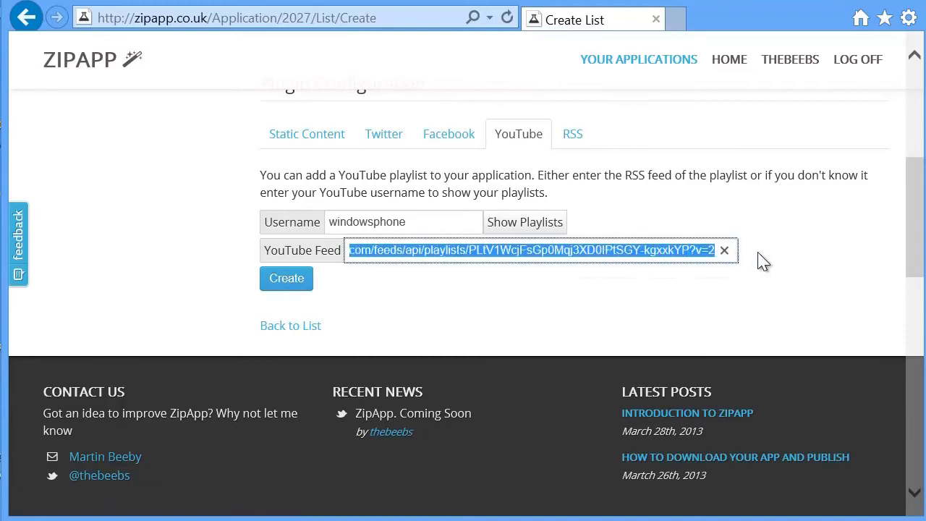
{"action": "left_click", "coordinate": [407, 307]}
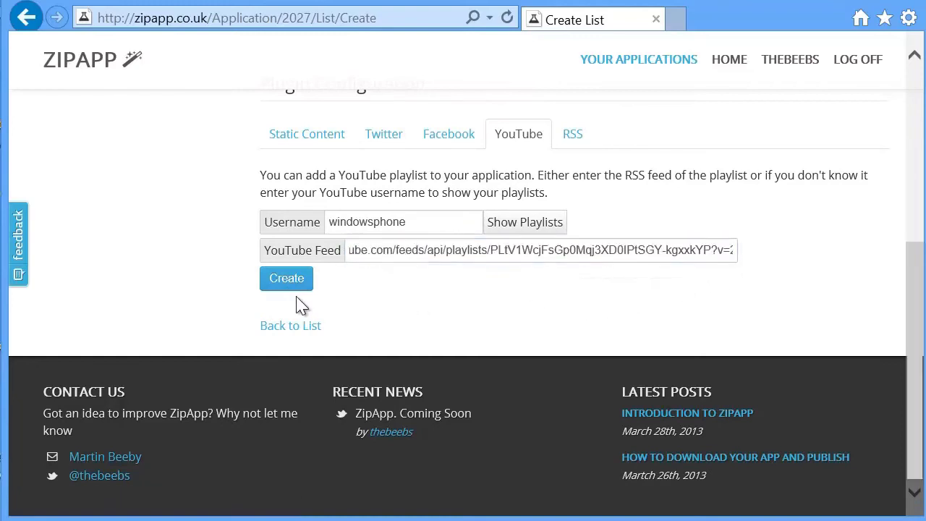
{"action": "left_click", "coordinate": [283, 282]}
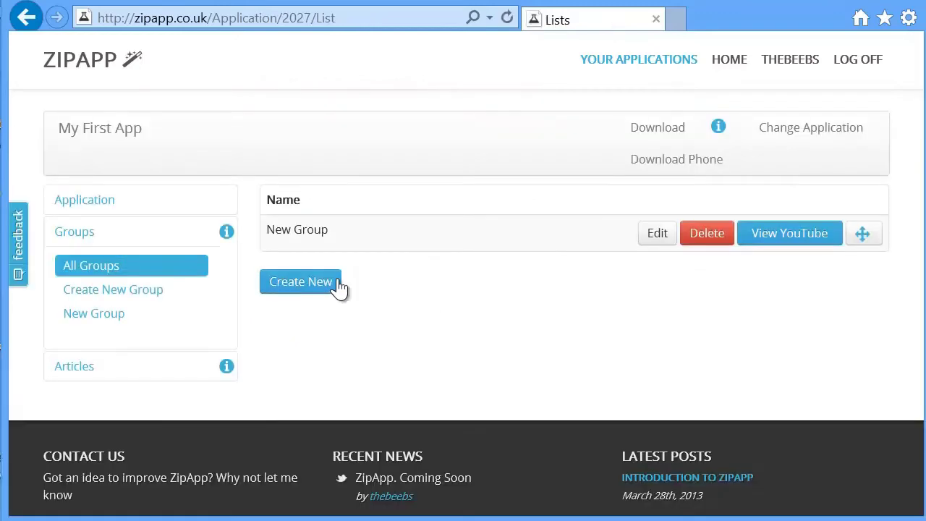
Step: Start another group named "Twitter" with the description "Some Info from twitter"
{"action": "left_click", "coordinate": [290, 282]}
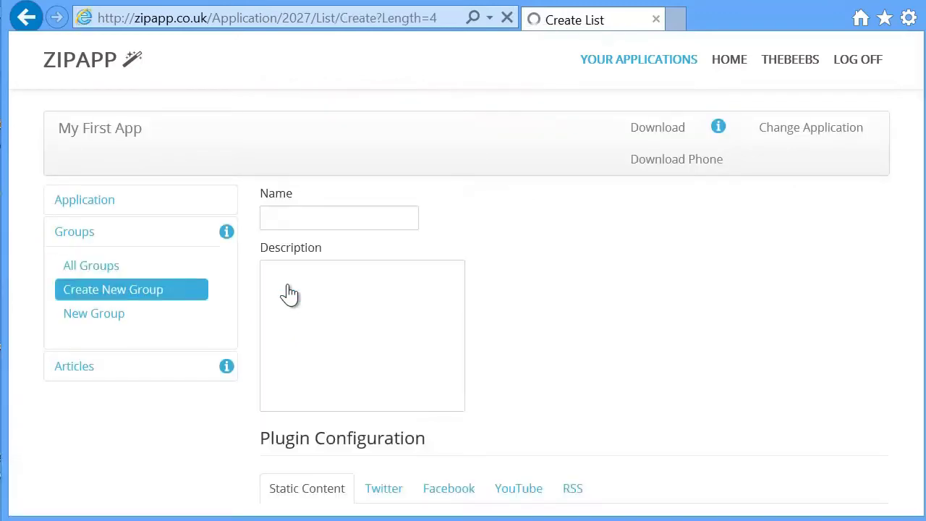
{"action": "left_click", "coordinate": [281, 219]}
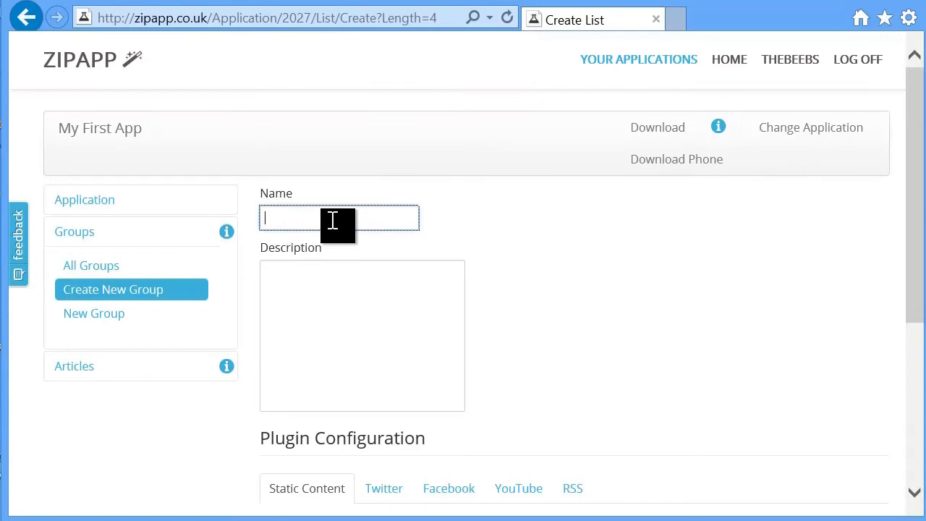
{"action": "type", "text": "Twitter"}
{"action": "left_click", "coordinate": [373, 282]}
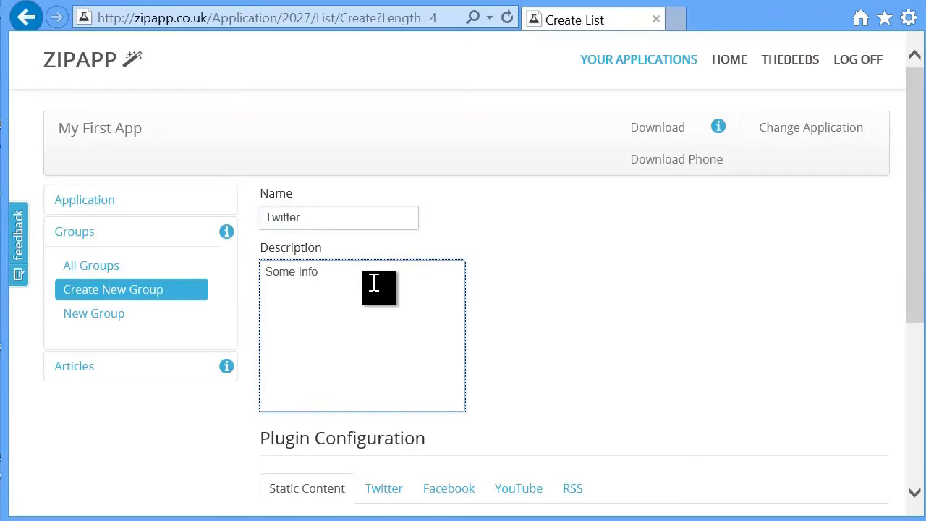
{"action": "type", "text": "Some Info from twitt"}
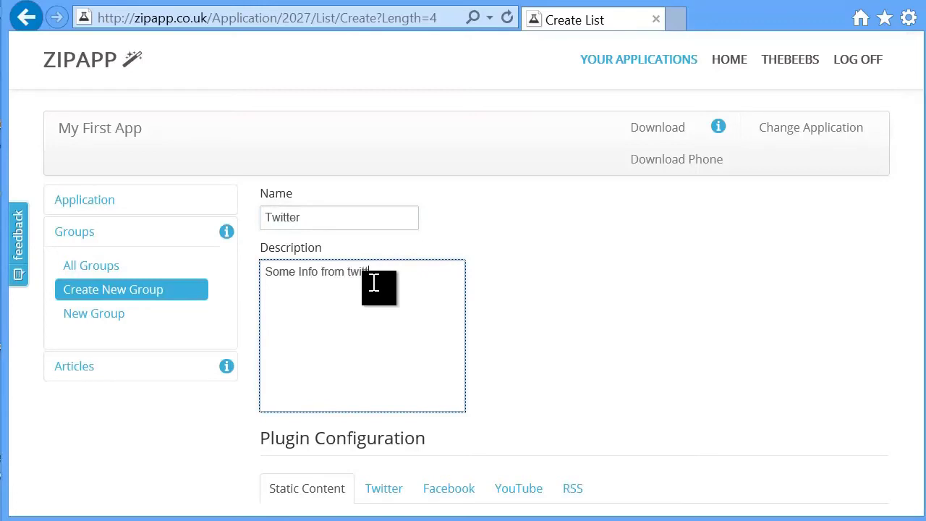
{"action": "type", "text": "er"}
Step: Set Twitter as the group's content source, enter the account owner's Twitter username, and create the group
{"action": "scroll", "coordinate": [521, 282], "scroll_direction": "down", "scroll_amount": 2}
{"action": "left_click", "coordinate": [382, 346]}
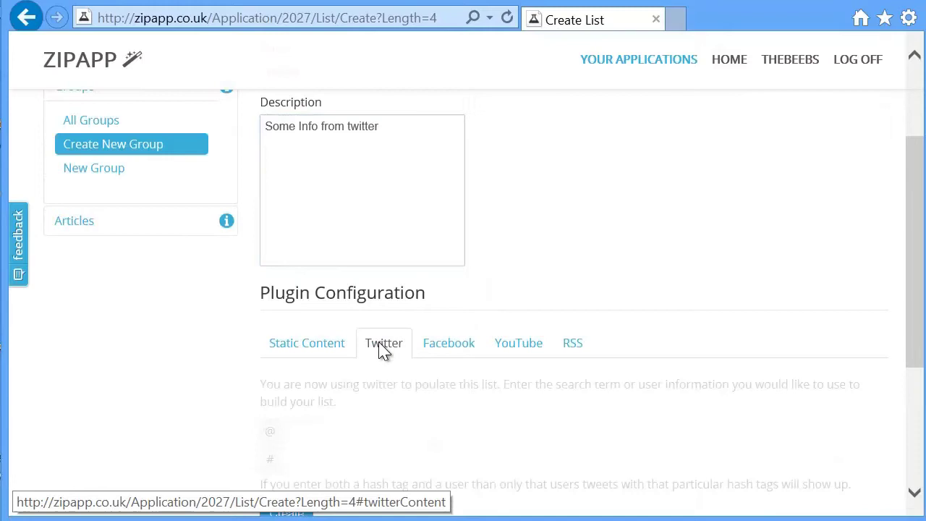
{"action": "left_click", "coordinate": [354, 430]}
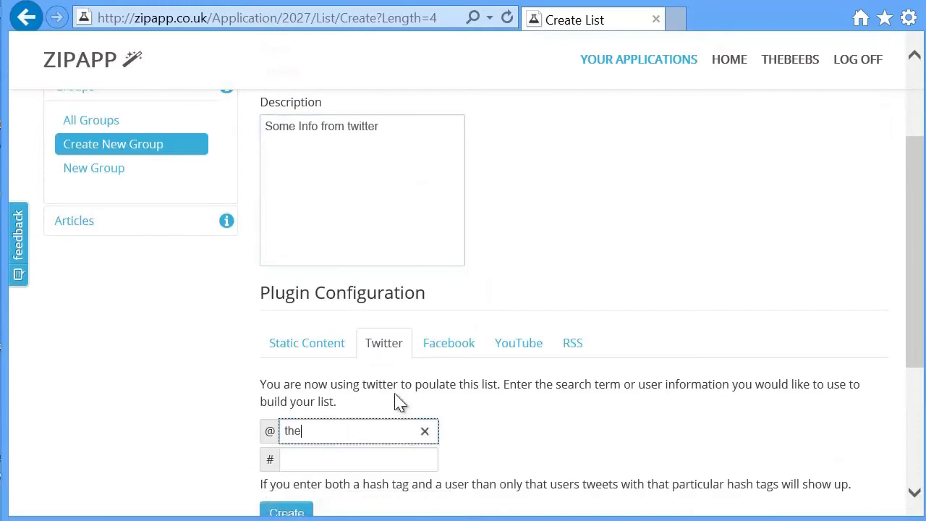
{"action": "scroll", "coordinate": [812, 302], "scroll_direction": "down", "scroll_amount": 1}
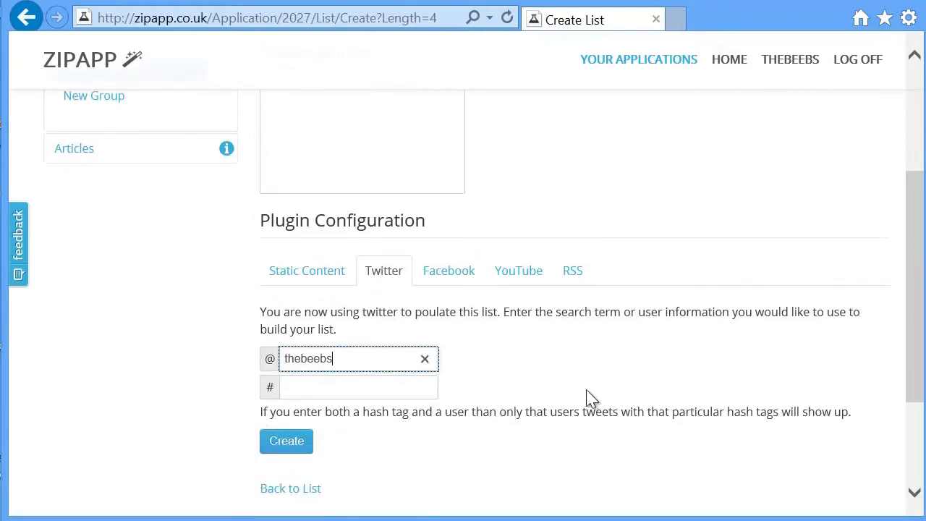
{"action": "left_click", "coordinate": [274, 450]}
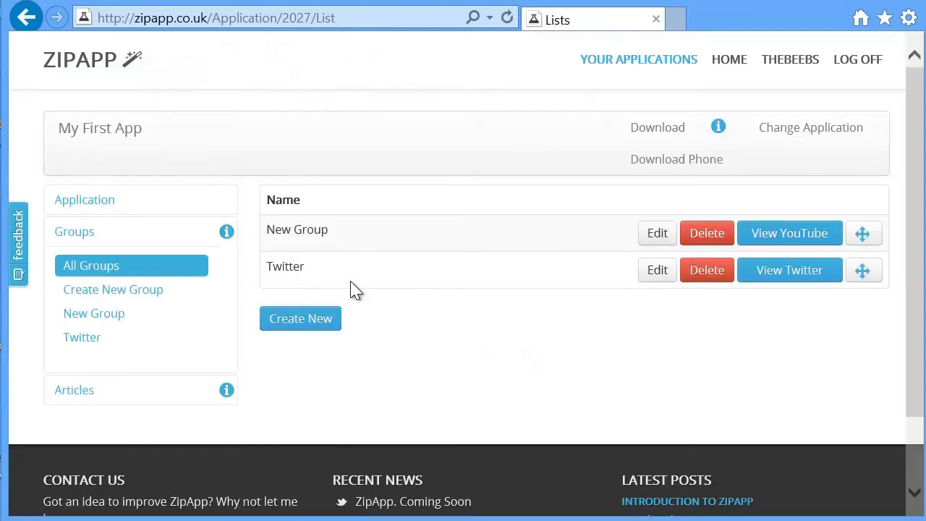
Step: Rename the group "New Group" to "Videos" and save the change
{"action": "left_click", "coordinate": [647, 242]}
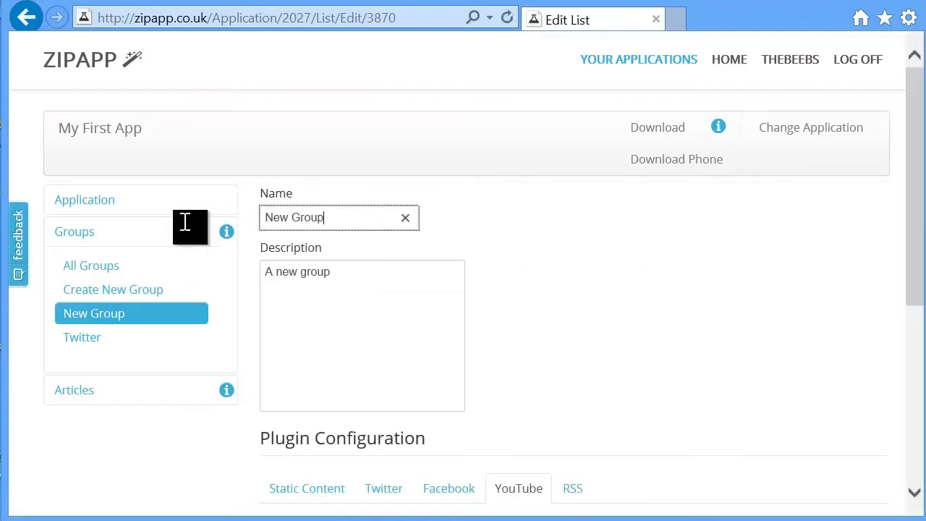
{"action": "left_click_drag", "start_coordinate": [325, 218], "coordinate": [268, 236]}
{"action": "type", "text": "Videos"}
{"action": "scroll", "coordinate": [541, 261], "scroll_direction": "down", "scroll_amount": 5}
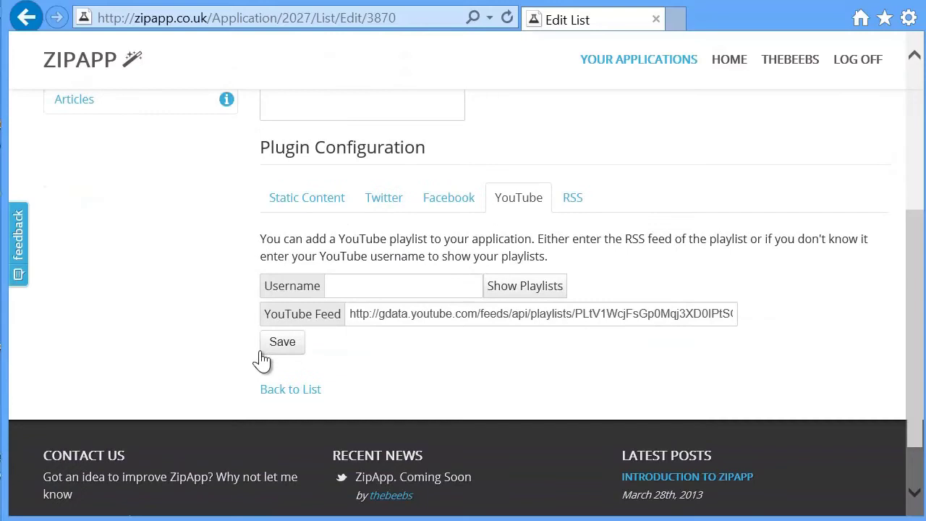
{"action": "left_click", "coordinate": [275, 349]}
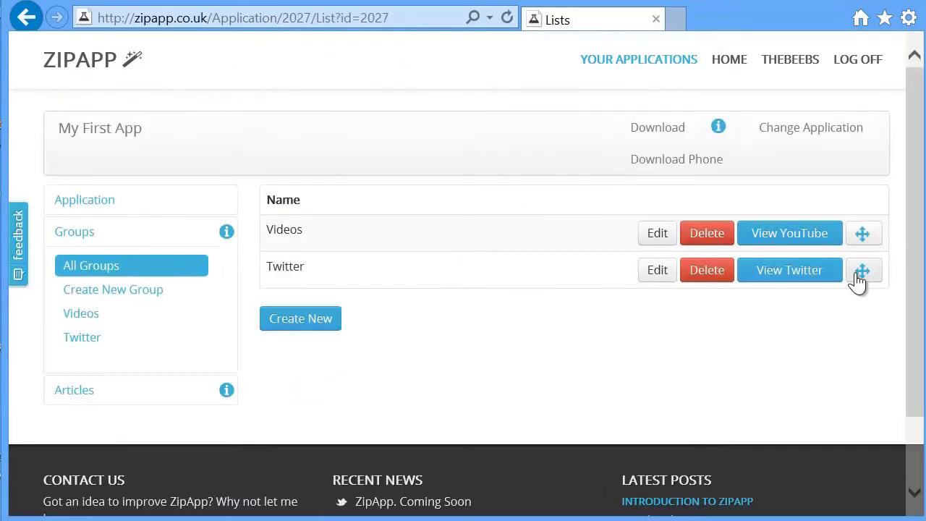
Step: Try to move the Twitter group to another position in the group list
{"action": "mouse_move", "coordinate": [861, 279]}
{"action": "left_mouse_down"}
{"action": "mouse_move", "coordinate": [862, 230]}
{"action": "mouse_move", "coordinate": [870, 295]}
{"action": "left_mouse_up"}
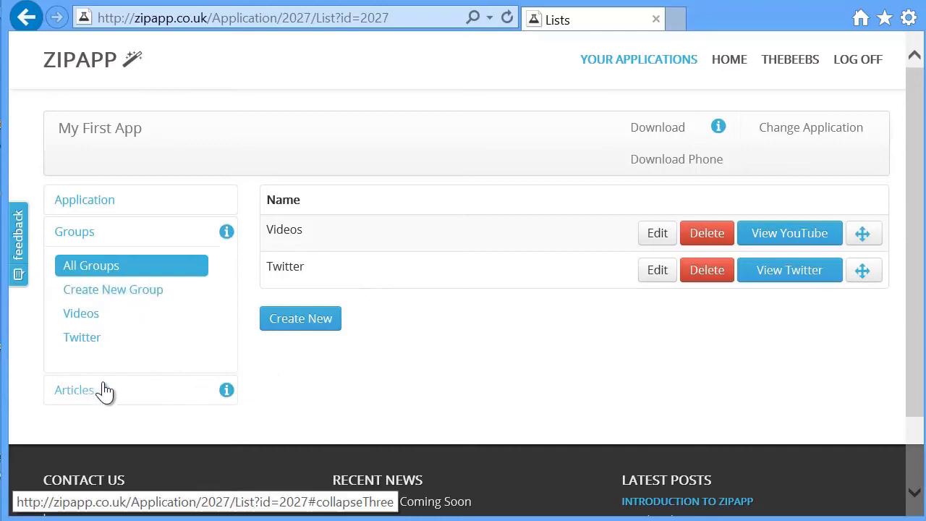
Step: Create a group named "Articles" with the description "Some static content", using Static Content as its source
{"action": "left_click", "coordinate": [135, 298]}
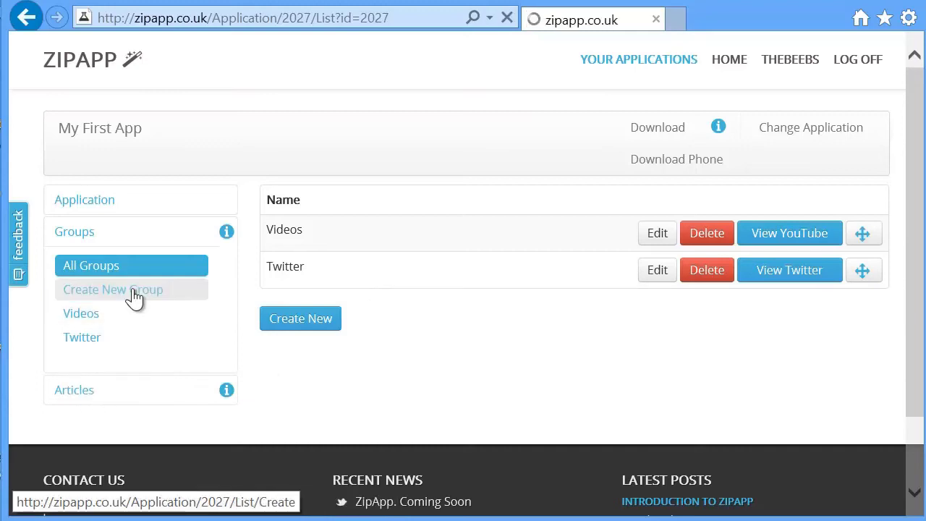
{"action": "left_click", "coordinate": [314, 214]}
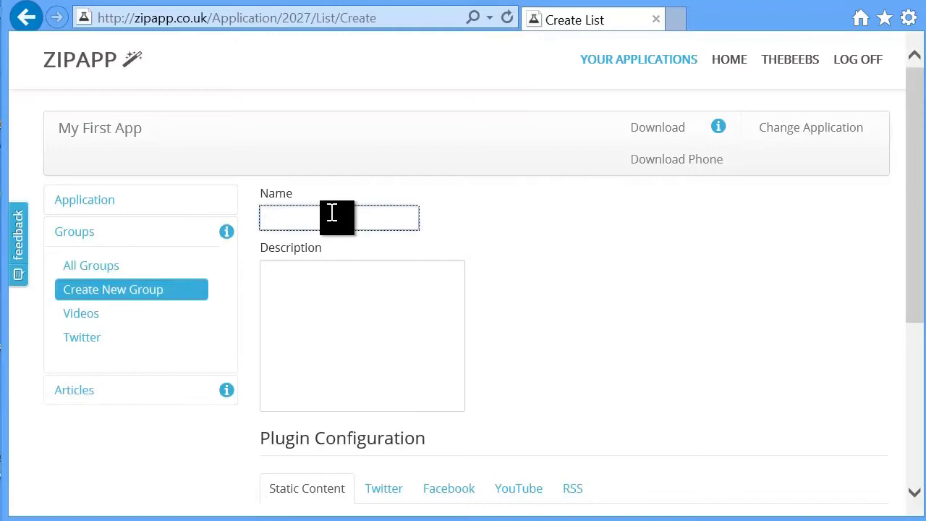
{"action": "left_click", "coordinate": [326, 265]}
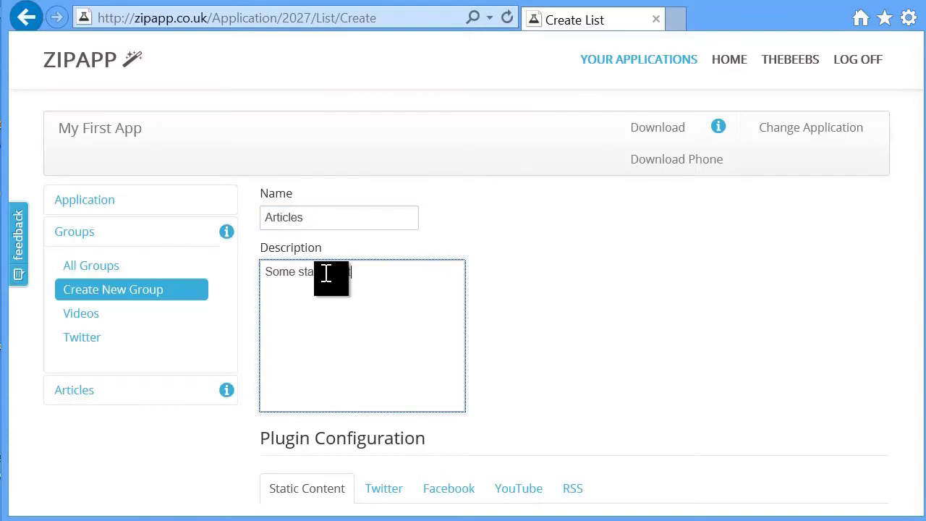
{"action": "scroll", "coordinate": [537, 275], "scroll_direction": "down", "scroll_amount": 2}
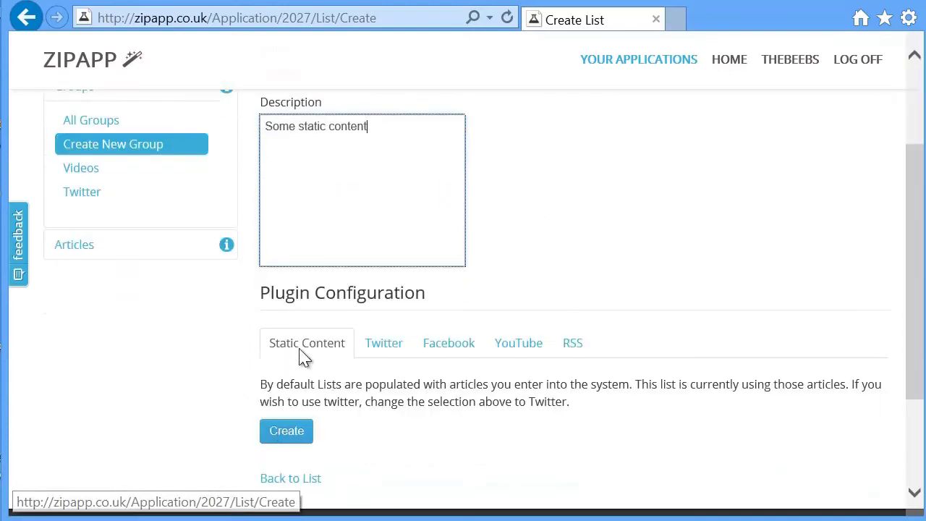
{"action": "left_click", "coordinate": [289, 434]}
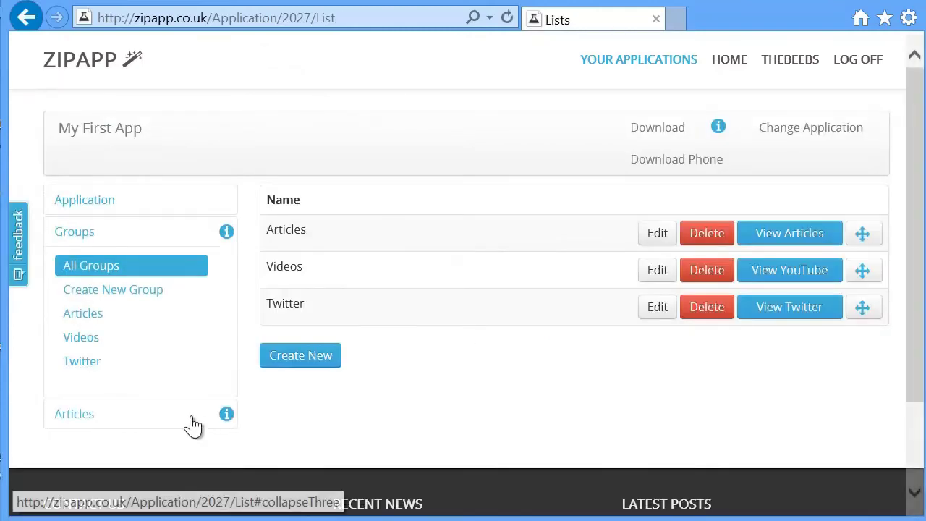
Step: Start a new article in the Articles group and name it "Testing my articles"
{"action": "left_click", "coordinate": [182, 424]}
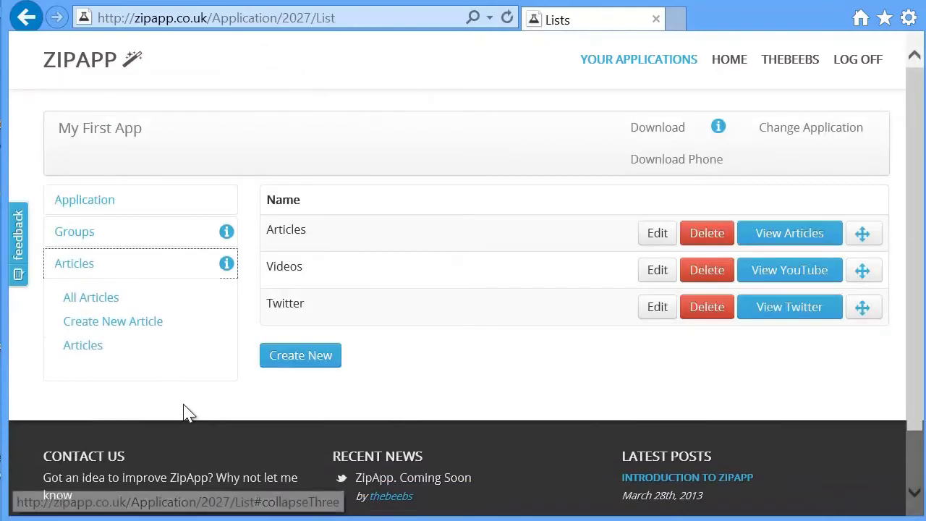
{"action": "left_click", "coordinate": [88, 353]}
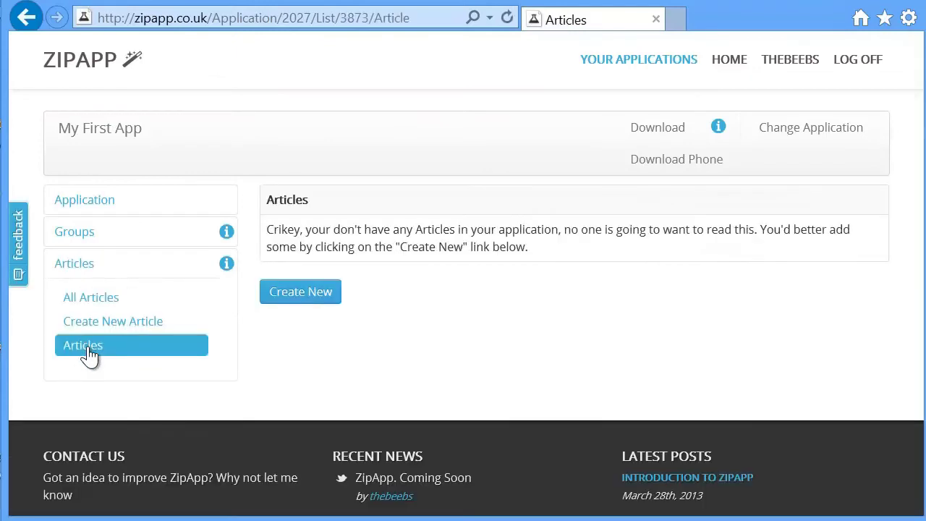
{"action": "left_click", "coordinate": [301, 293]}
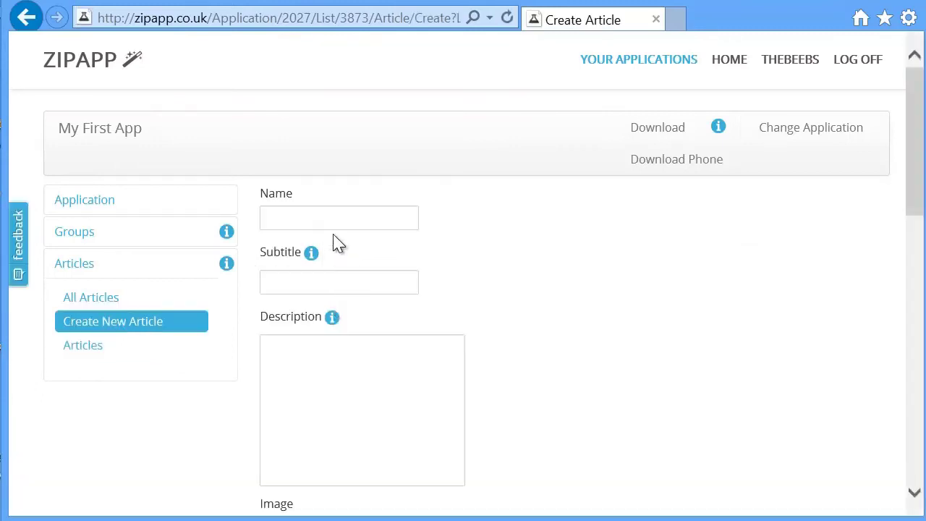
{"action": "left_click", "coordinate": [349, 218]}
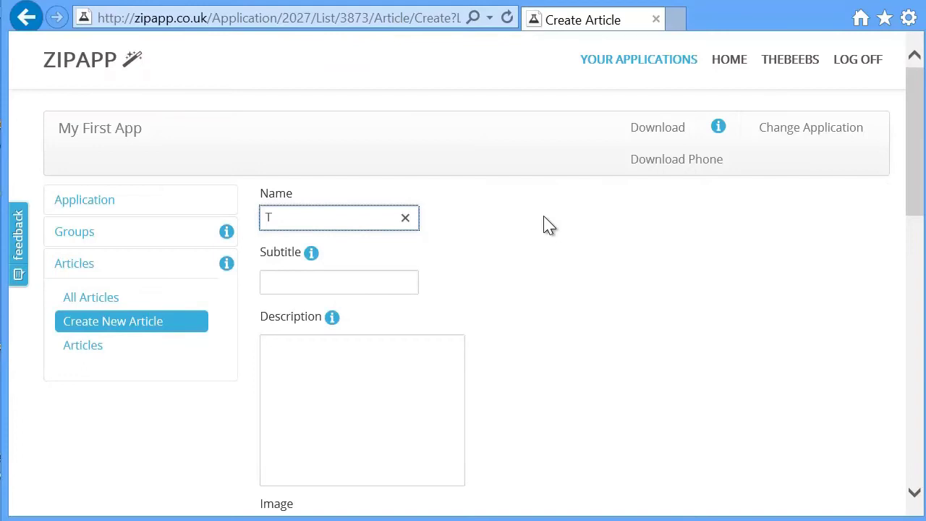
{"action": "type", "text": "Testing my "}
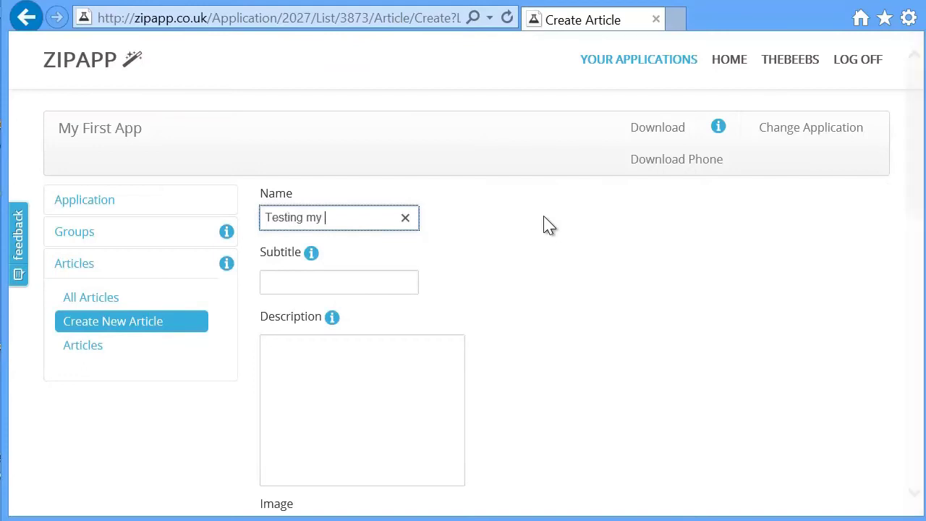
{"action": "type", "text": "articles"}
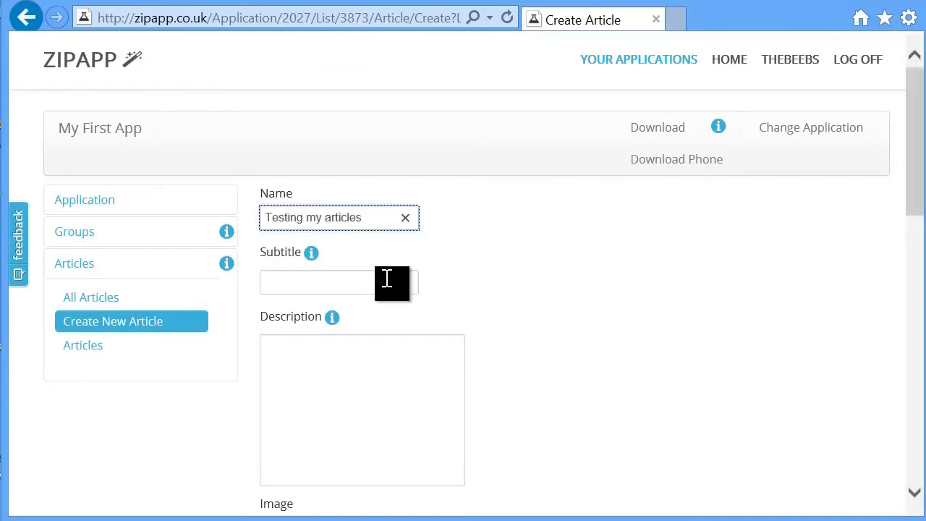
Step: Give the article the subtitle "Testing Subtitle" and the description "A description of the content"
{"action": "left_click", "coordinate": [377, 281]}
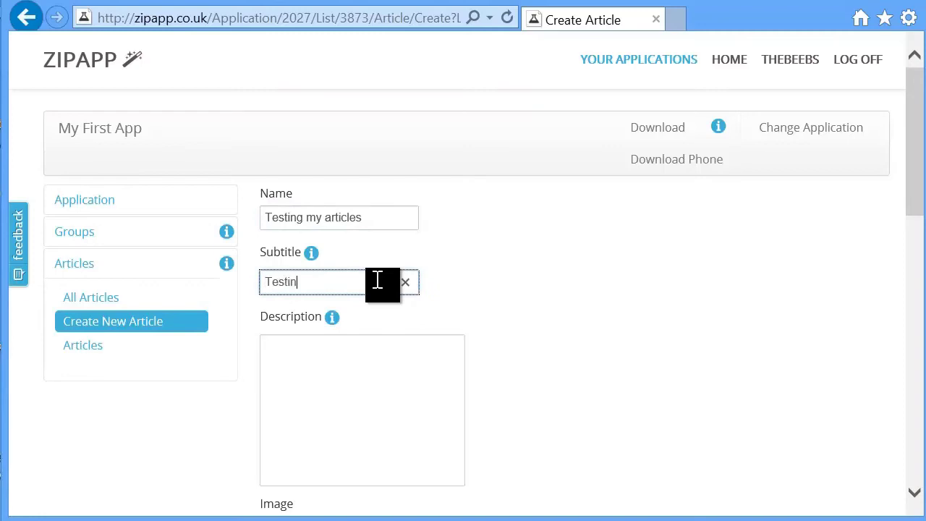
{"action": "type", "text": "Testing Subtit"}
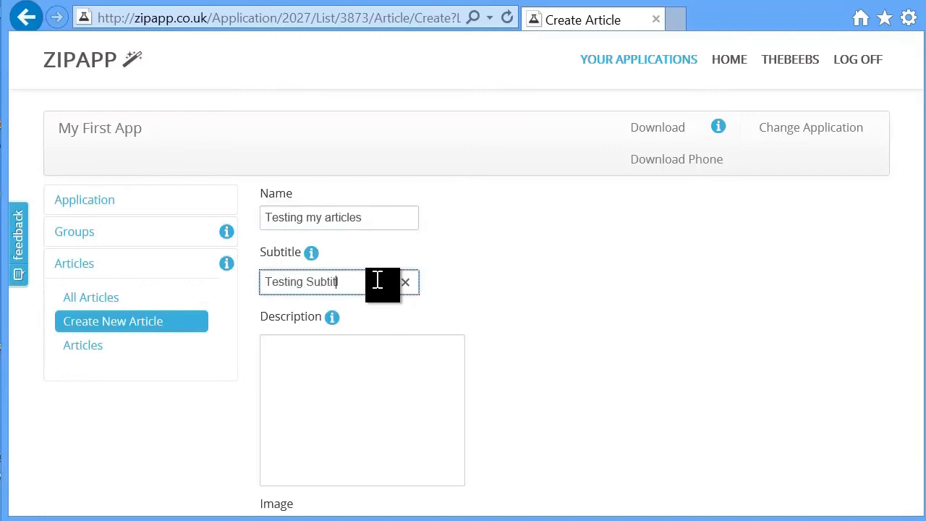
{"action": "type", "text": "le"}
{"action": "left_click", "coordinate": [387, 398]}
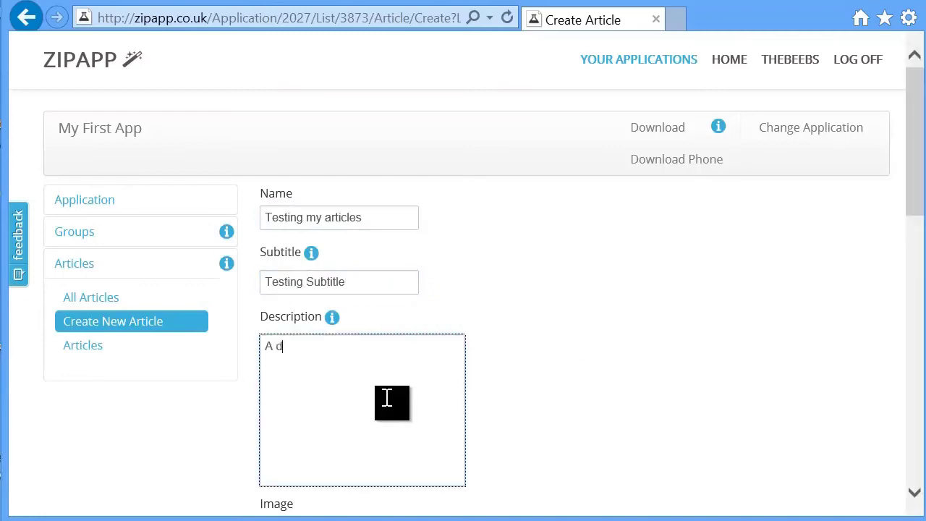
{"action": "type", "text": "A description of th"}
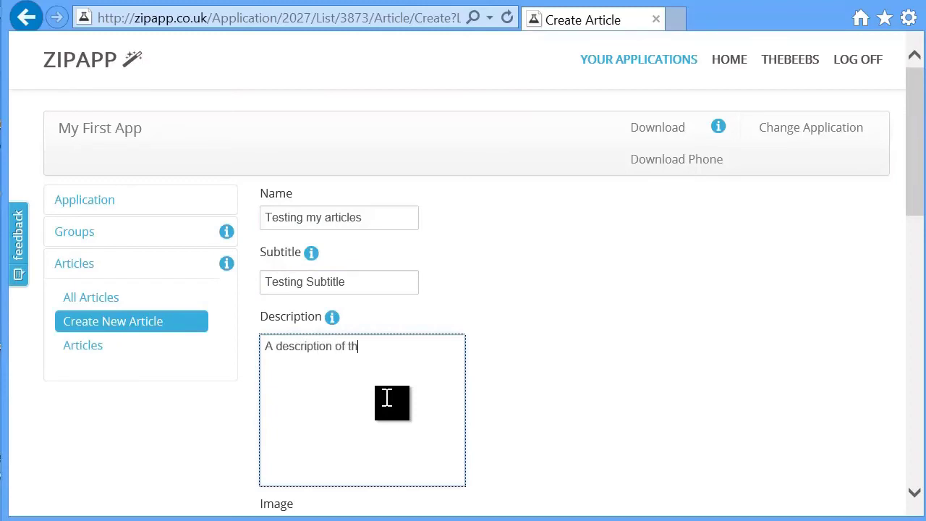
{"action": "type", "text": "e content"}
{"action": "scroll", "coordinate": [632, 424], "scroll_direction": "down", "scroll_amount": 4}
{"action": "left_click", "coordinate": [270, 242]}
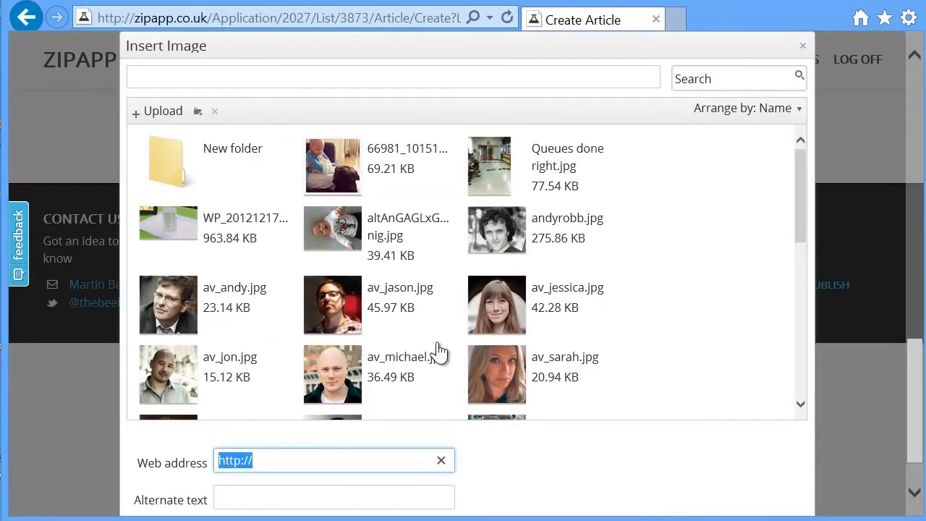
{"action": "scroll", "coordinate": [383, 341], "scroll_direction": "down", "scroll_amount": 2}
{"action": "scroll", "coordinate": [391, 349], "scroll_direction": "up", "scroll_amount": 5}
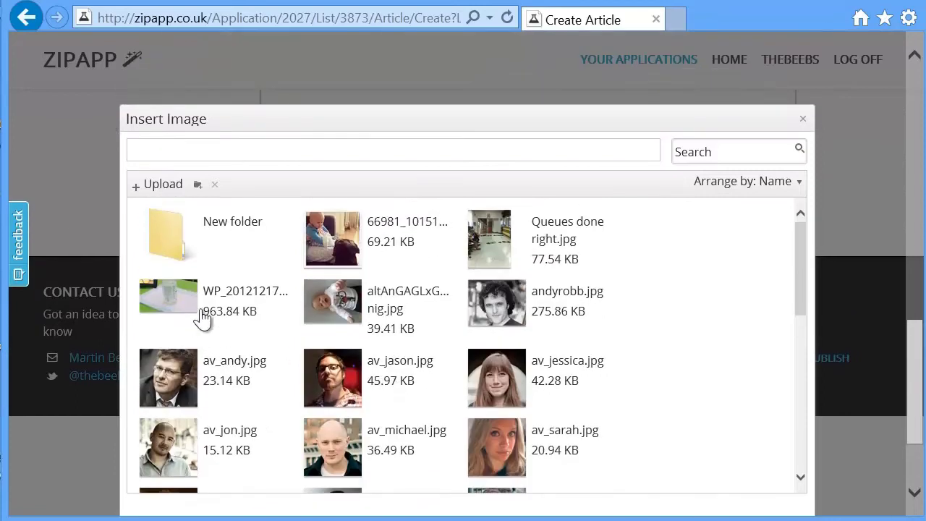
{"action": "left_click", "coordinate": [201, 315]}
{"action": "double_click", "coordinate": [186, 207]}
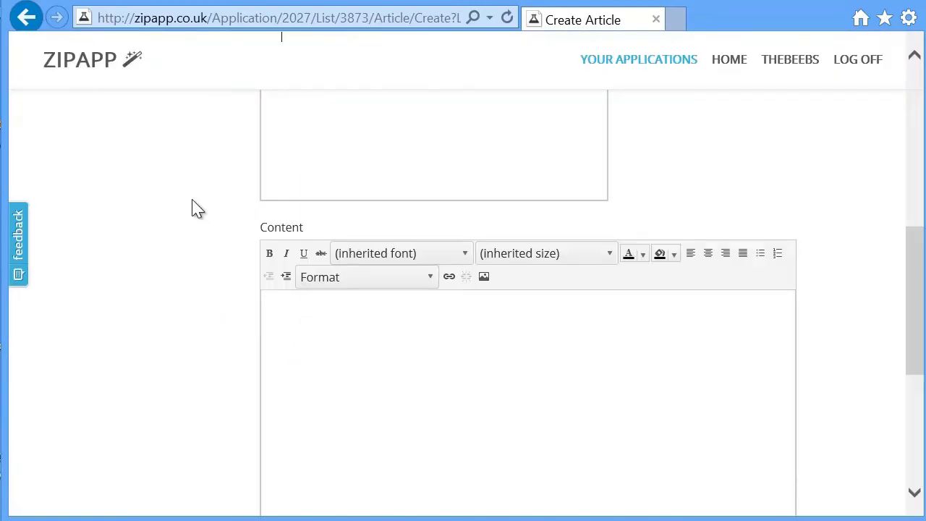
{"action": "scroll", "coordinate": [214, 279], "scroll_direction": "up", "scroll_amount": 3}
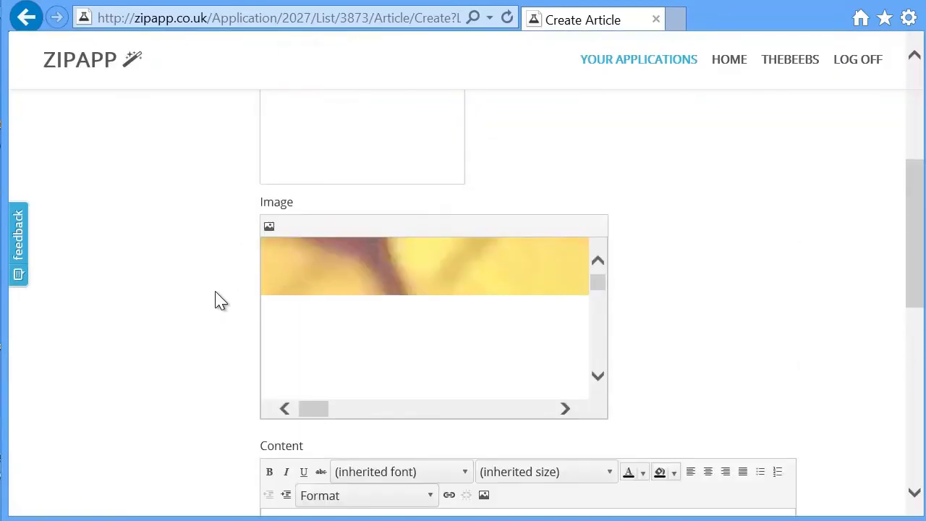
{"action": "left_click", "coordinate": [309, 263]}
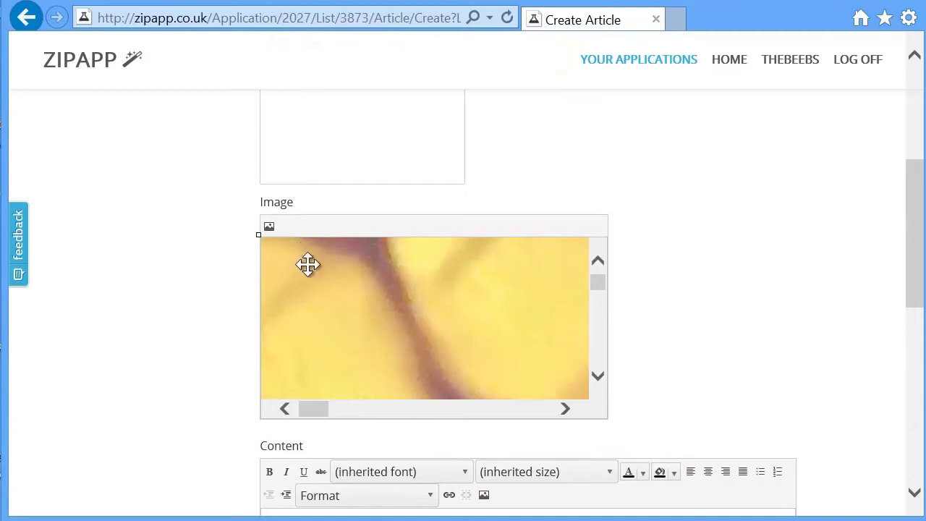
{"action": "key", "text": "Delete"}
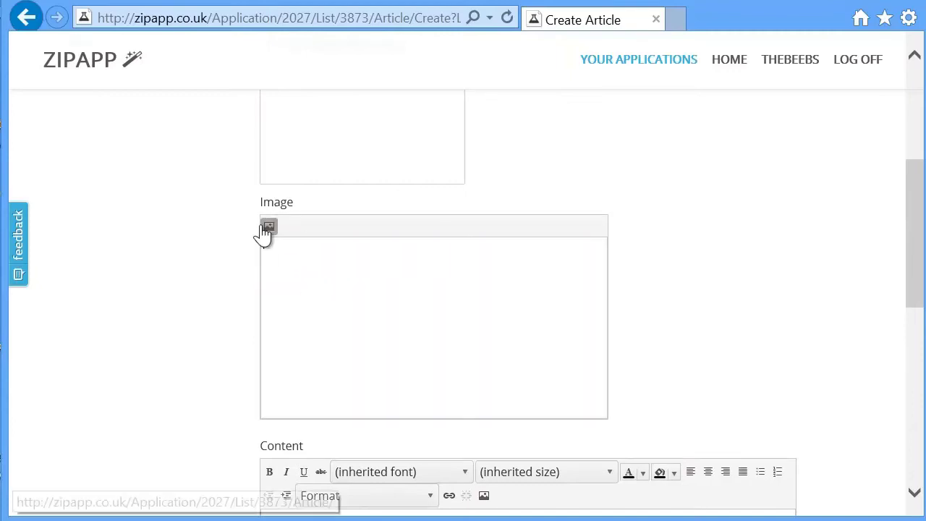
Step: Insert the 69.21 KB picture whose file name starts with 66981_10151 as the article's image
{"action": "left_click", "coordinate": [269, 226]}
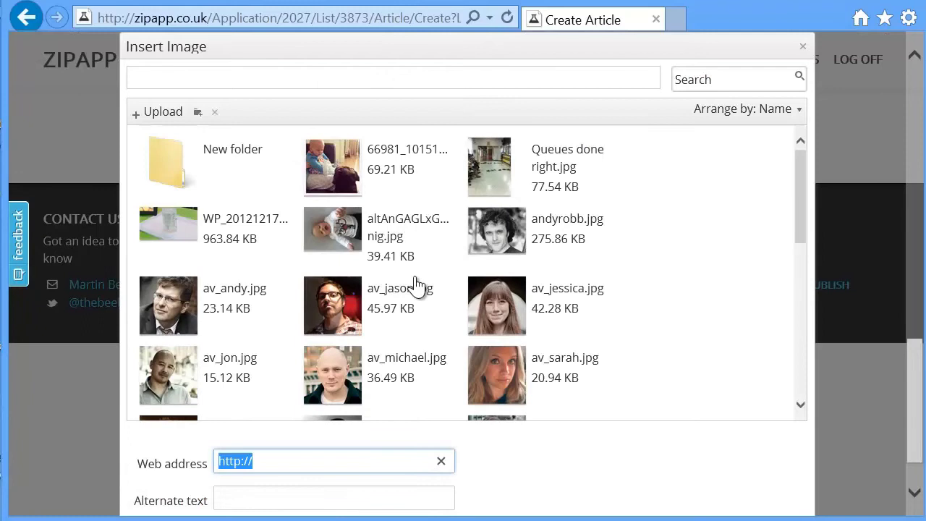
{"action": "double_click", "coordinate": [378, 170]}
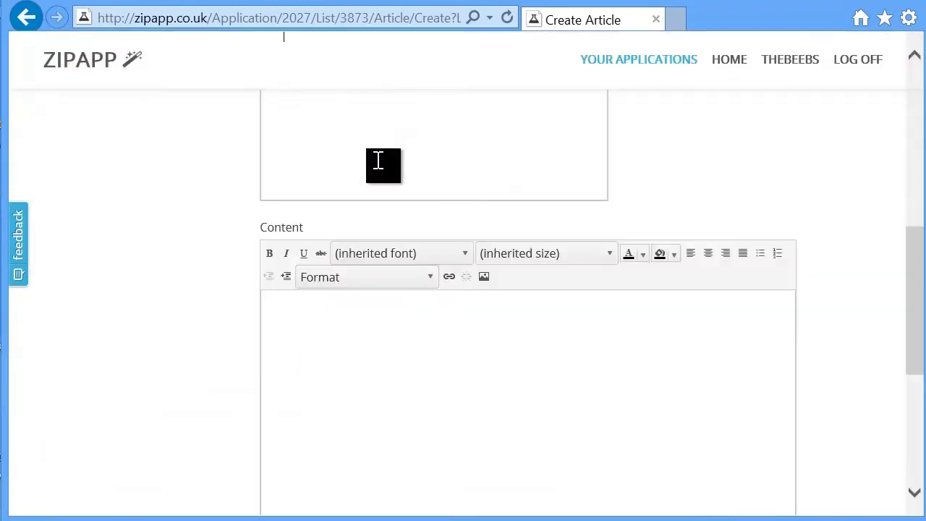
Step: Write "A picture of" followed by the pictured person's first name as the article's content, and create the article
{"action": "scroll", "coordinate": [668, 275], "scroll_direction": "down", "scroll_amount": 3}
{"action": "left_click", "coordinate": [362, 277]}
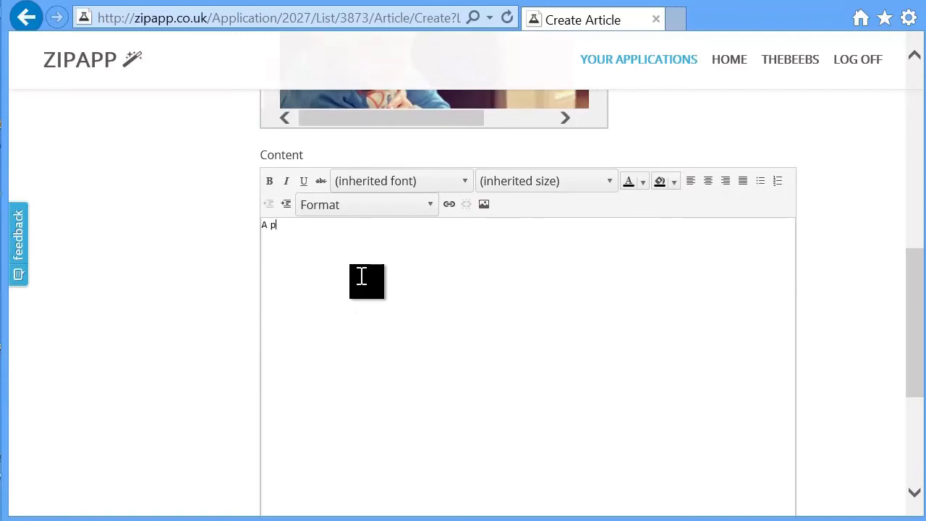
{"action": "type", "text": "A picture of"}
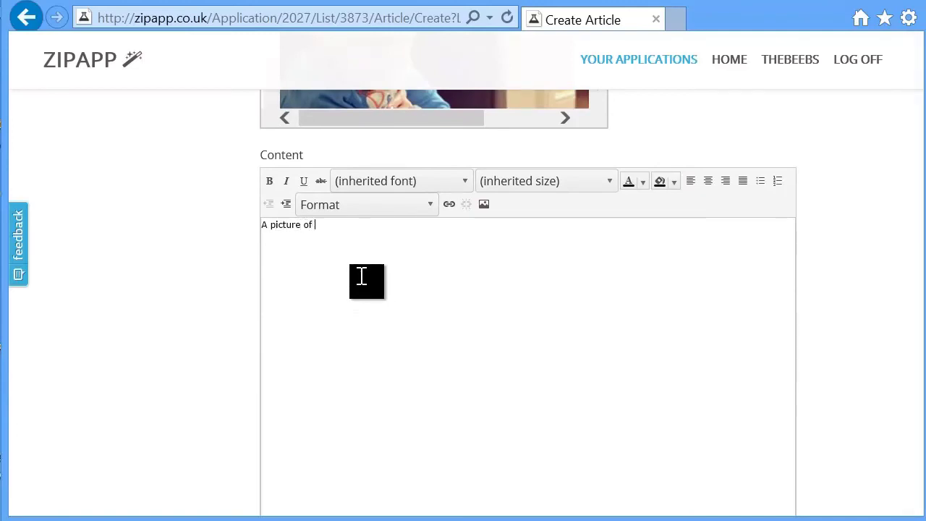
{"action": "type", "text": " Zac"}
{"action": "scroll", "coordinate": [217, 311], "scroll_direction": "down", "scroll_amount": 5}
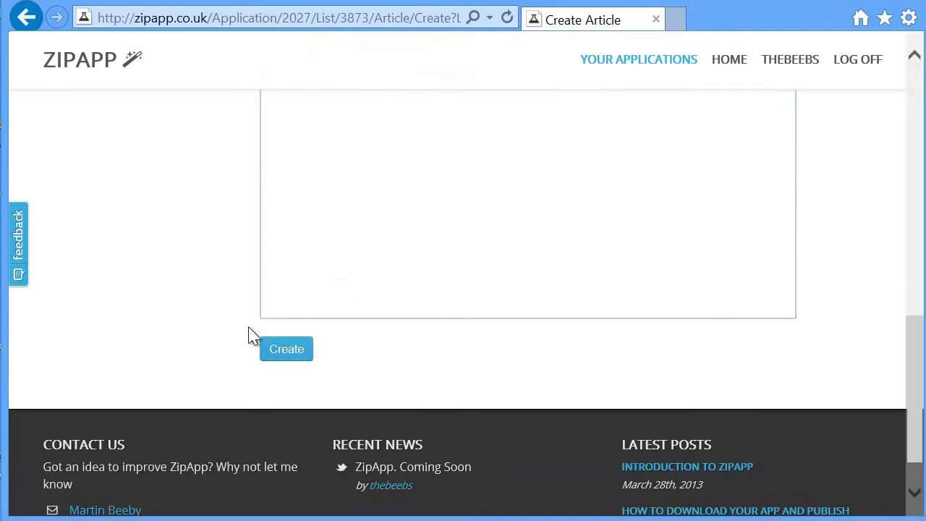
{"action": "left_click", "coordinate": [296, 351]}
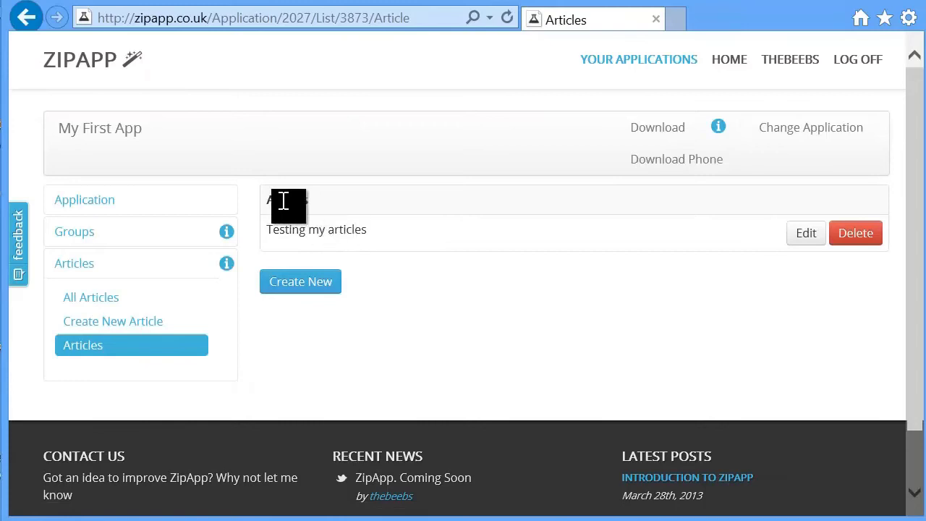
Step: Move the Articles group below Videos in the list of all groups
{"action": "left_click", "coordinate": [84, 235]}
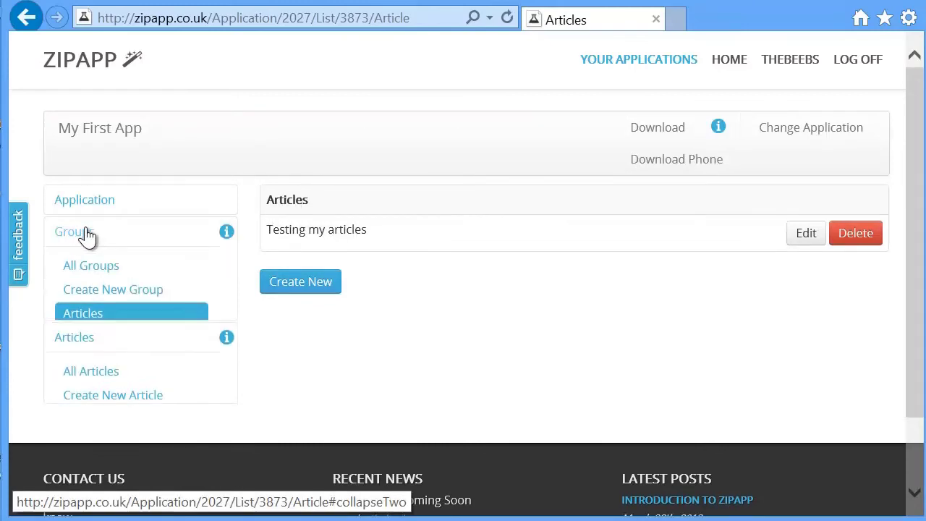
{"action": "left_click", "coordinate": [100, 266]}
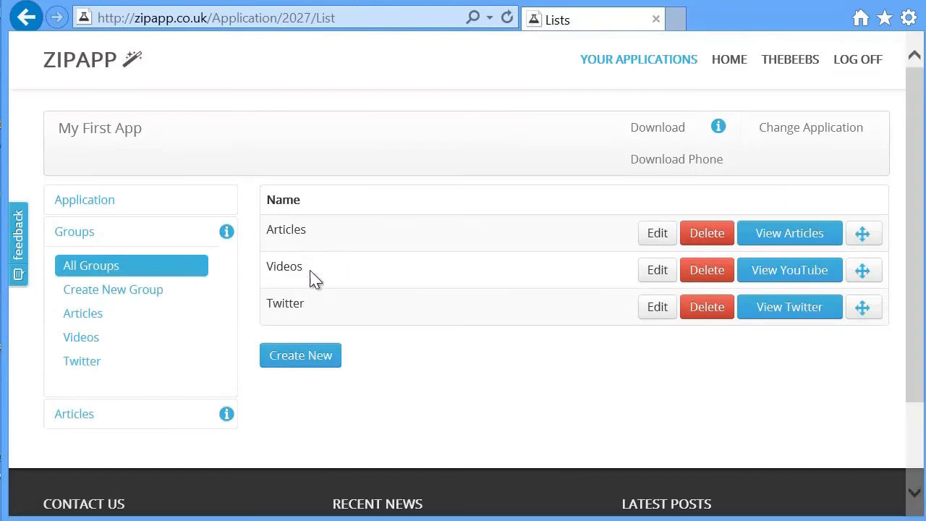
{"action": "left_click_drag", "start_coordinate": [294, 240], "coordinate": [304, 282]}
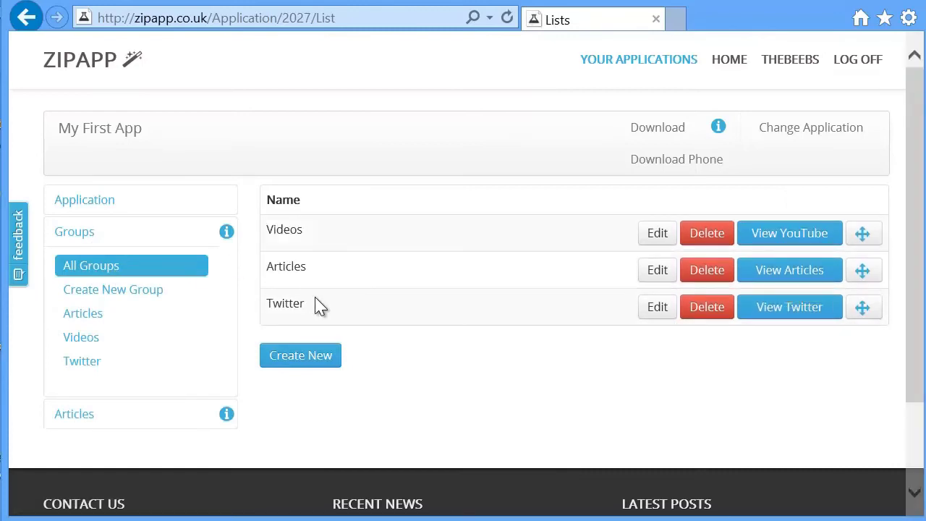
Step: Download the Windows 8 app package and save it as 2027-My-First-App.zip on the Desktop
{"action": "left_click", "coordinate": [657, 136]}
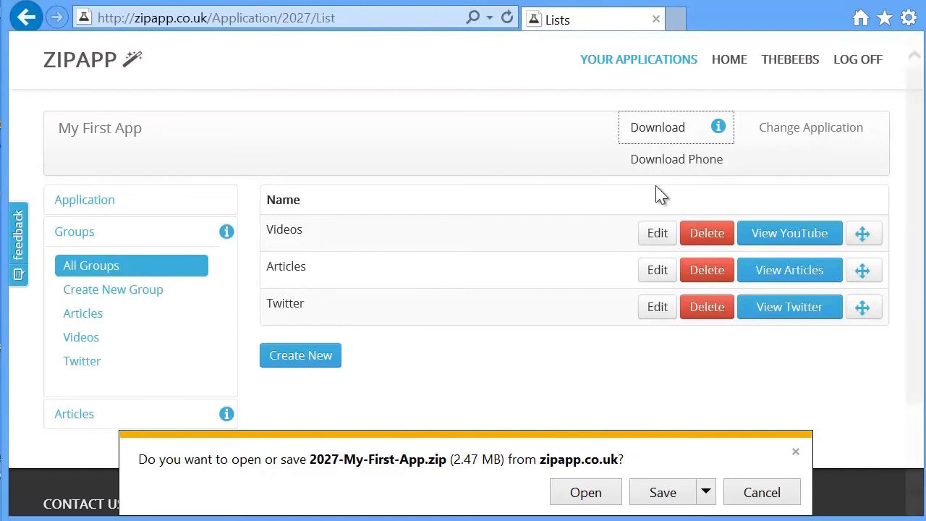
{"action": "left_click", "coordinate": [706, 492]}
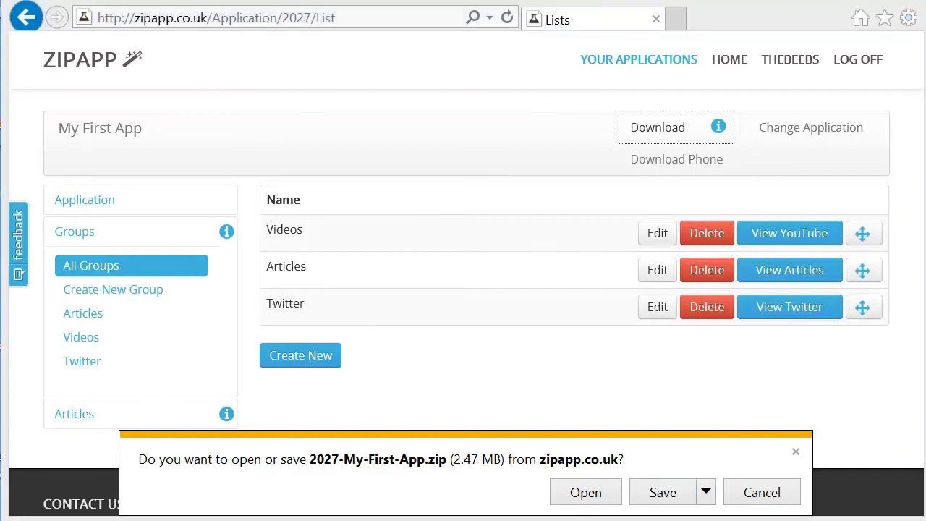
{"action": "left_click_drag", "start_coordinate": [405, 85], "coordinate": [417, 33]}
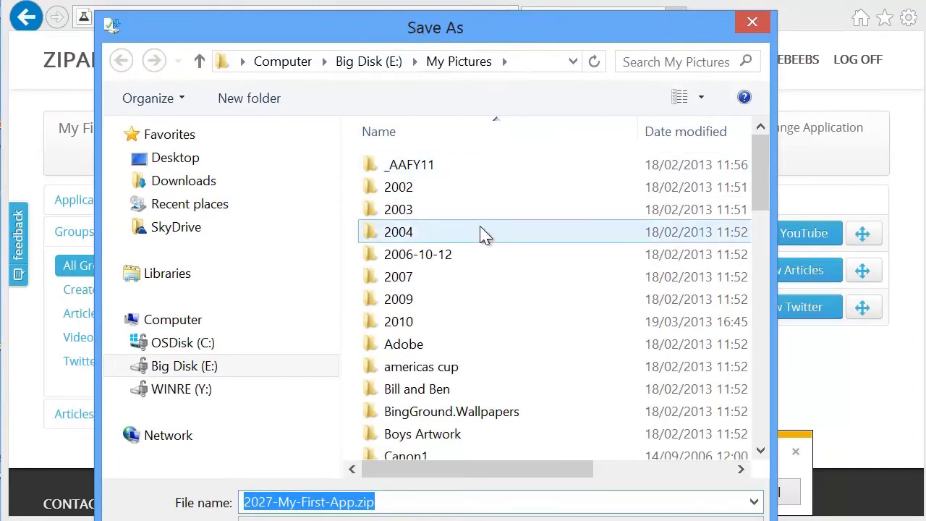
{"action": "left_click", "coordinate": [192, 165]}
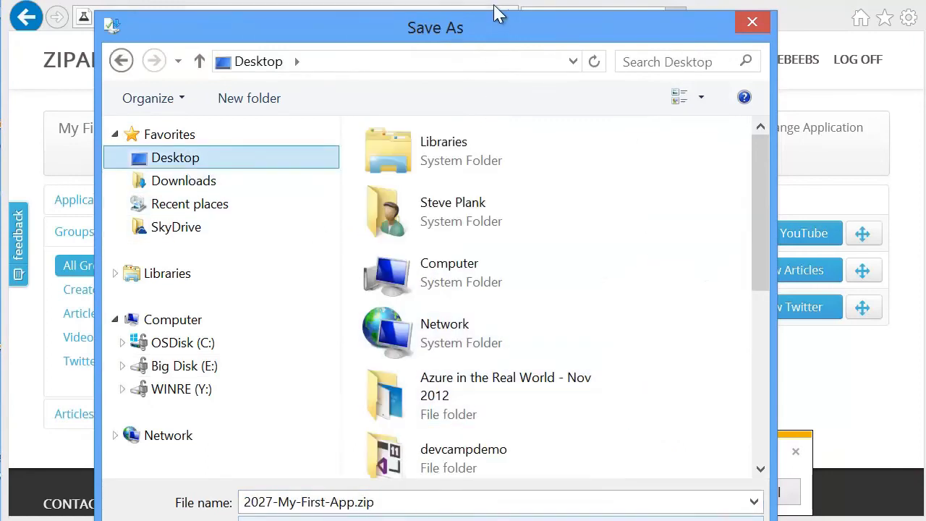
{"action": "left_click_drag", "start_coordinate": [477, 30], "coordinate": [481, 15]}
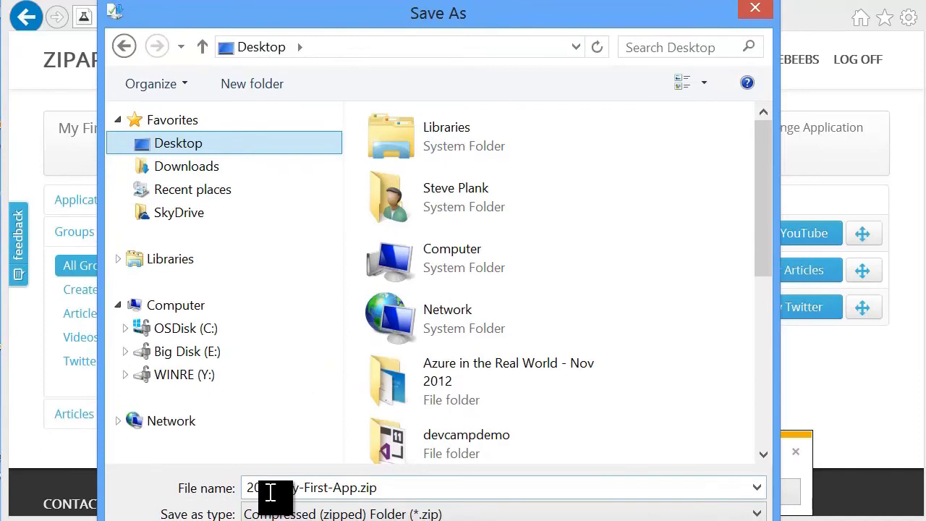
{"action": "key", "text": "Return"}
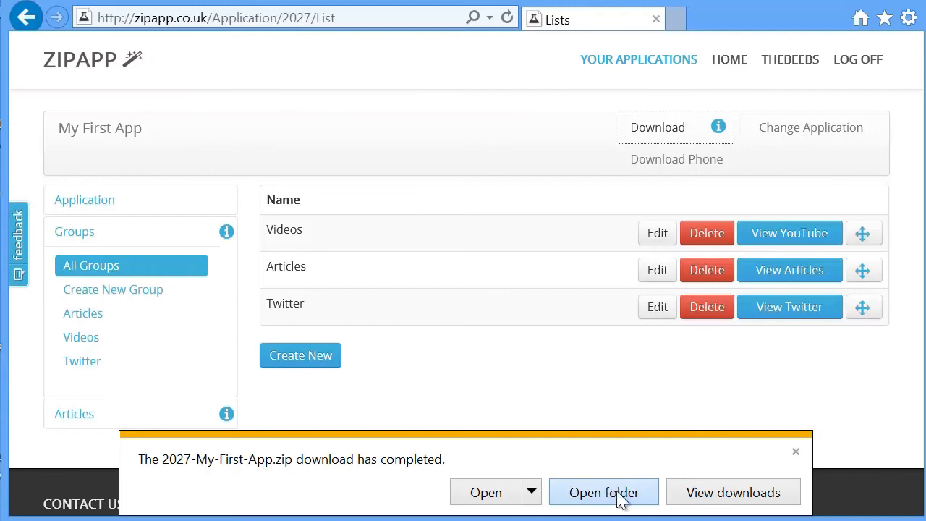
Step: Open the Desktop folder holding the download and extract all files from 2027-My-First-App.zip
{"action": "left_click", "coordinate": [605, 493]}
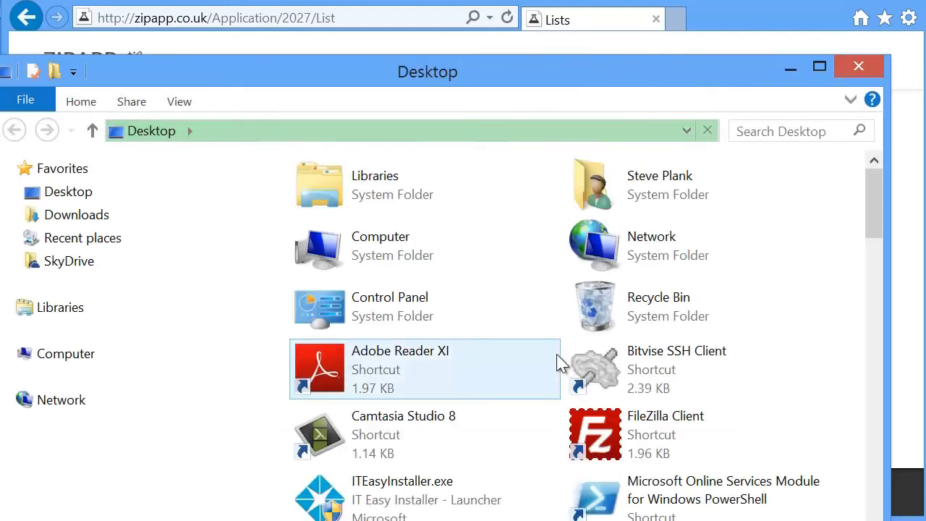
{"action": "left_click", "coordinate": [92, 194]}
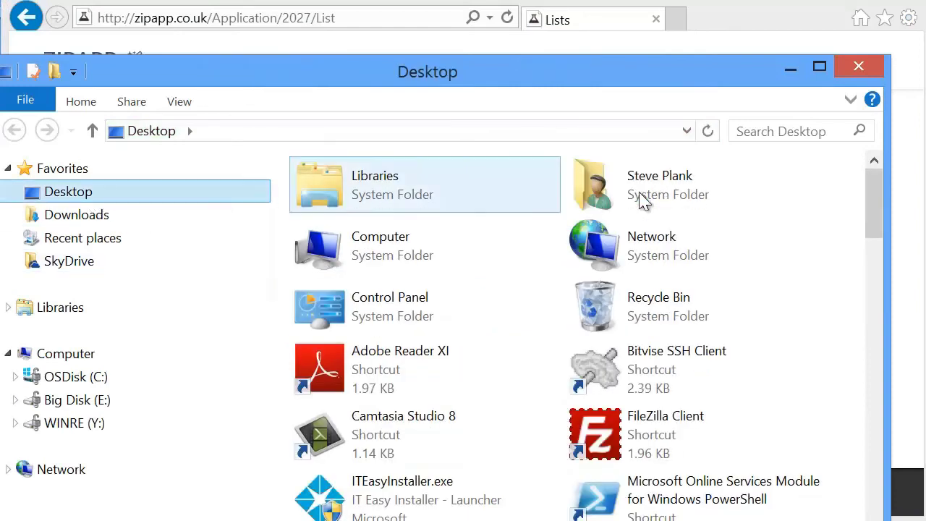
{"action": "left_click_drag", "start_coordinate": [885, 196], "coordinate": [888, 308]}
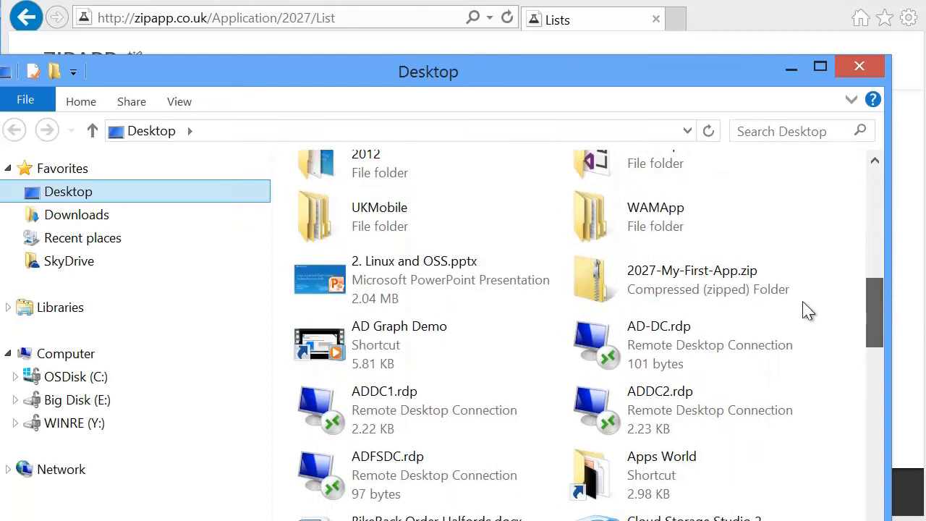
{"action": "left_click", "coordinate": [707, 282]}
{"action": "right_click", "coordinate": [704, 275]}
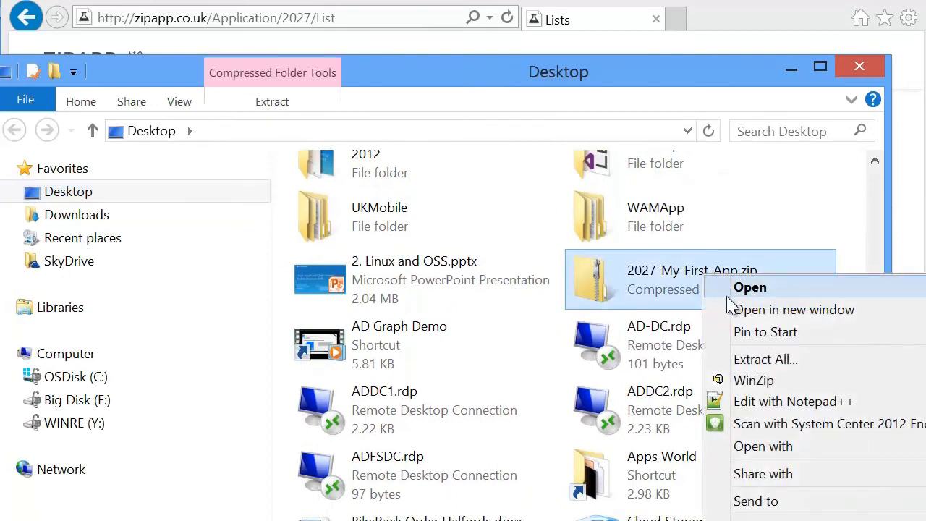
{"action": "left_click", "coordinate": [760, 360]}
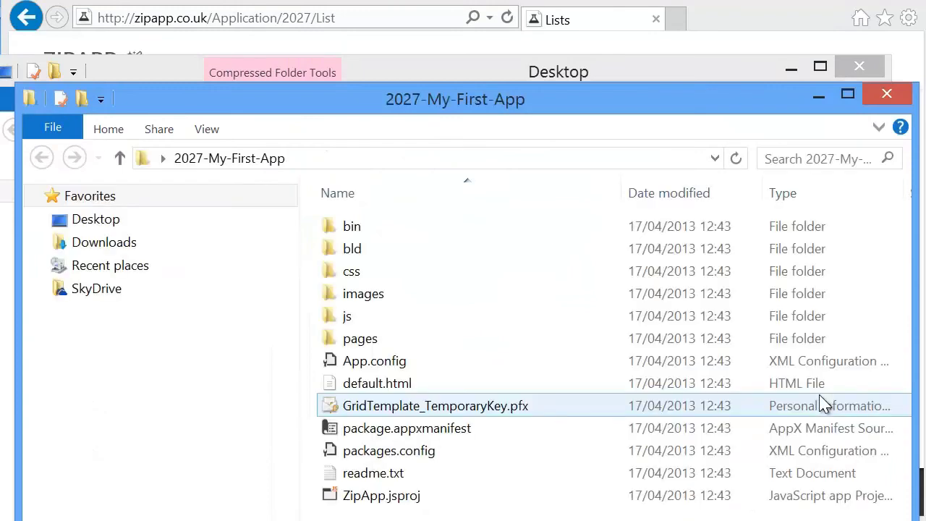
Step: Open the extracted ZipApp.jsproj project in Visual Studio and enlarge its window to fill the visible screen
{"action": "left_click", "coordinate": [412, 500]}
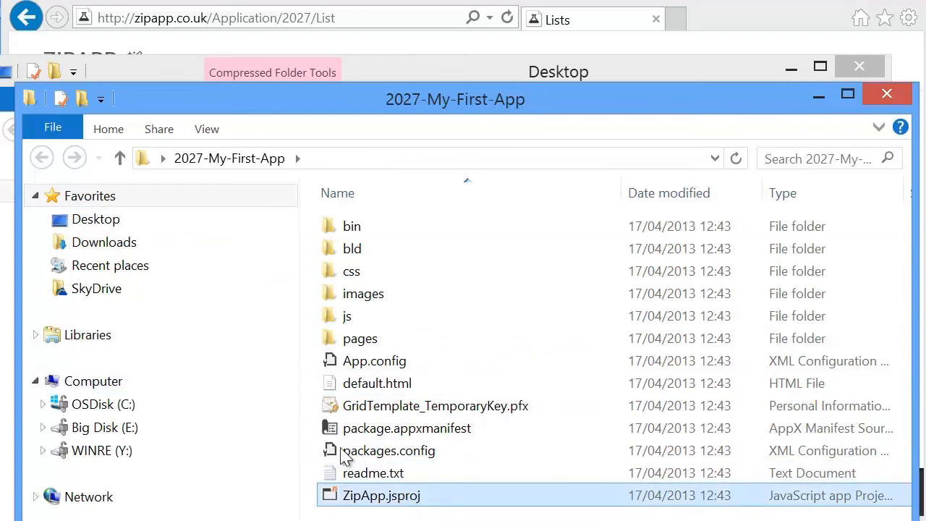
{"action": "double_click", "coordinate": [382, 498]}
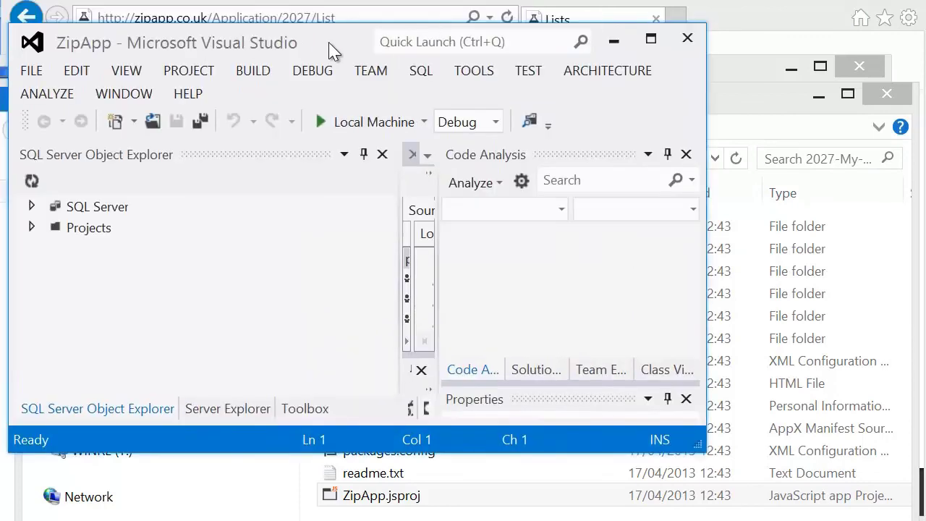
{"action": "left_click_drag", "start_coordinate": [355, 45], "coordinate": [333, 31]}
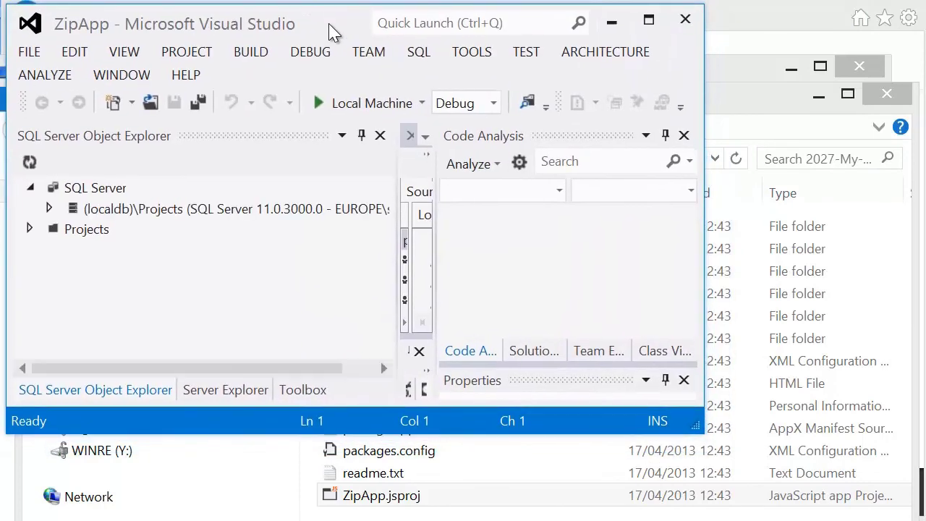
{"action": "left_click_drag", "start_coordinate": [700, 428], "coordinate": [912, 520]}
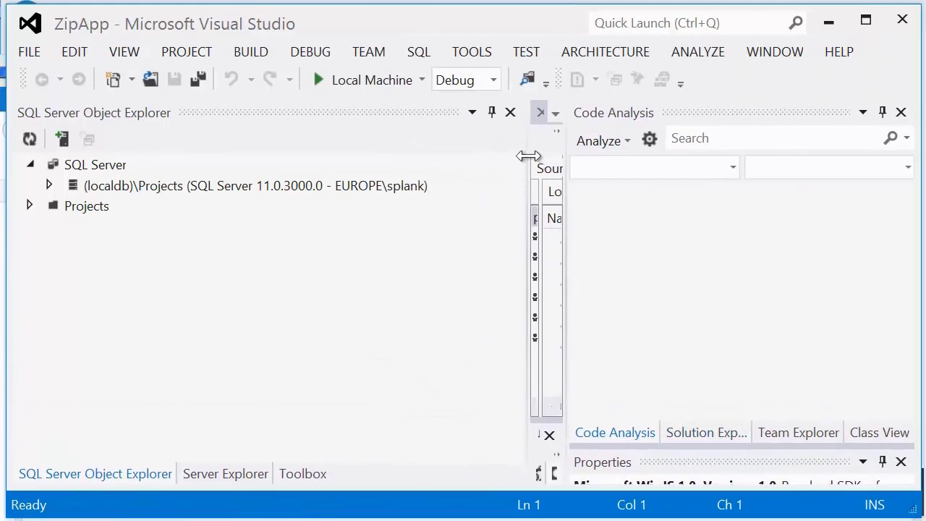
Step: Tidy the workspace by closing Source Control Explorer and Code Analysis and narrowing the SQL Server Object Explorer and Solution Explorer panes
{"action": "left_click_drag", "start_coordinate": [529, 157], "coordinate": [123, 142]}
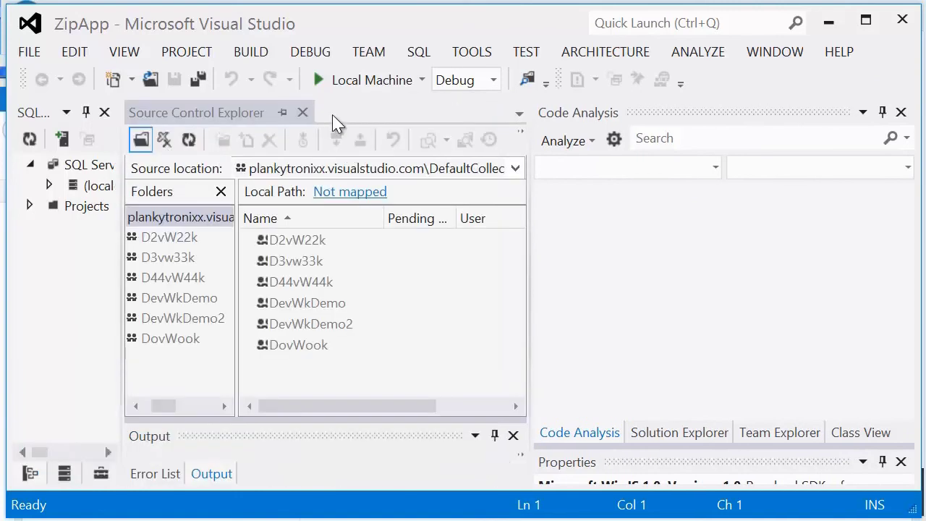
{"action": "left_click", "coordinate": [304, 112]}
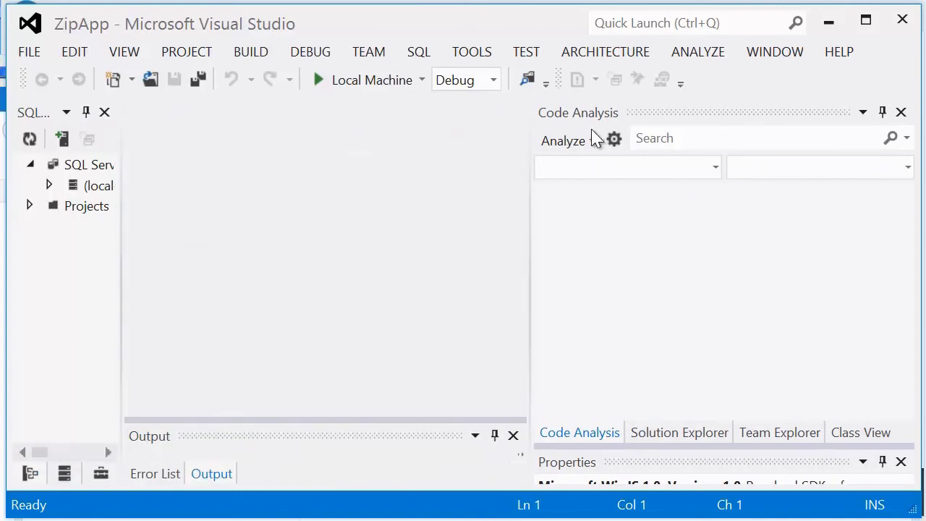
{"action": "left_click", "coordinate": [902, 113]}
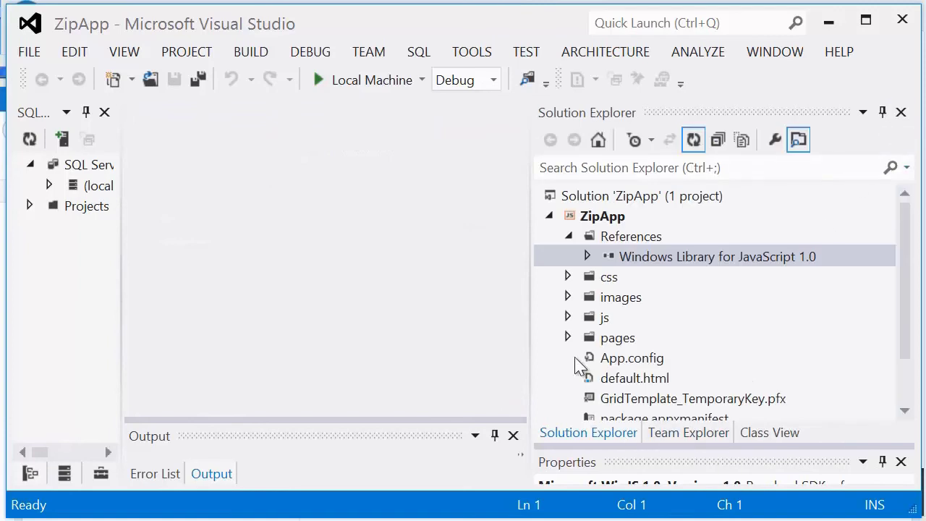
{"action": "left_click_drag", "start_coordinate": [532, 299], "coordinate": [572, 286]}
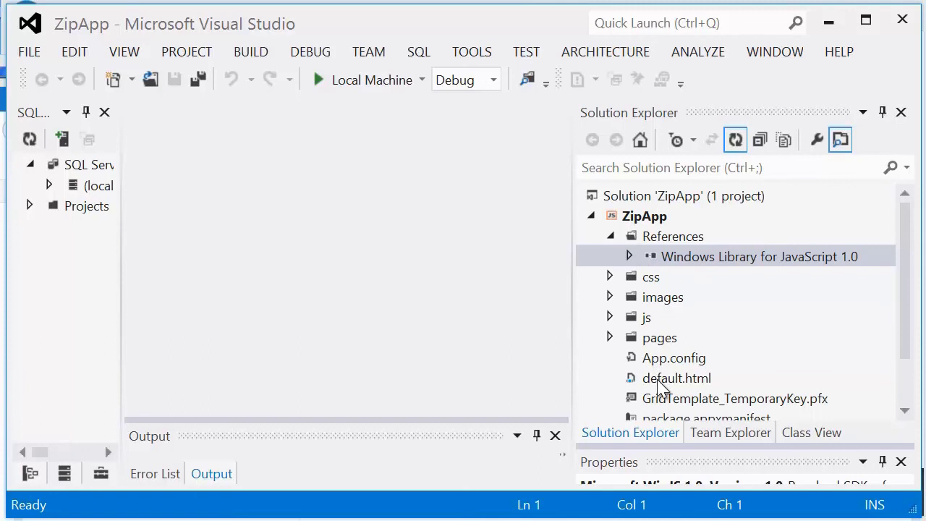
Step: Run the ZipApp project on the Local Machine and look through the app's Videos, Articles and Twitter groups
{"action": "left_click", "coordinate": [366, 83]}
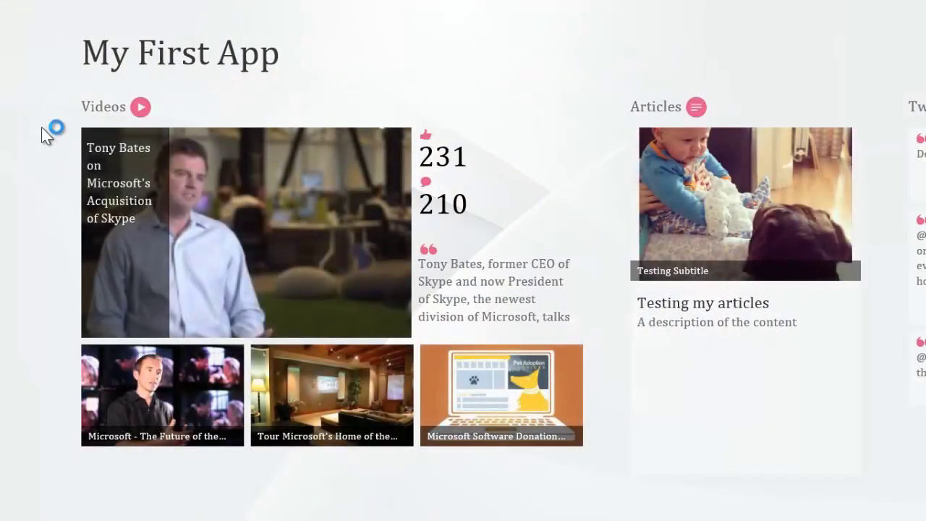
{"action": "scroll", "coordinate": [563, 370], "scroll_direction": "down", "scroll_amount": 2}
{"action": "scroll", "coordinate": [563, 370], "scroll_direction": "down", "scroll_amount": 2}
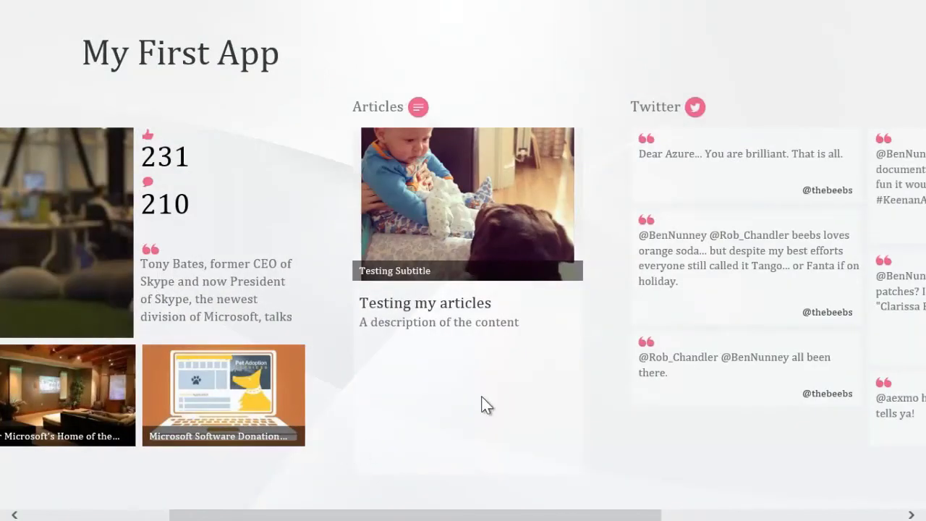
{"action": "scroll", "coordinate": [482, 407], "scroll_direction": "down", "scroll_amount": 2}
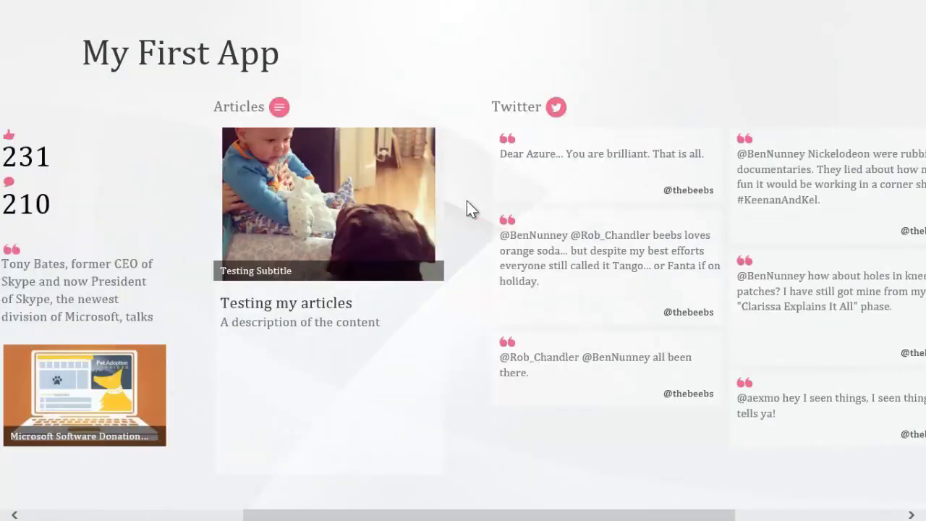
{"action": "scroll", "coordinate": [376, 210], "scroll_direction": "up", "scroll_amount": 4}
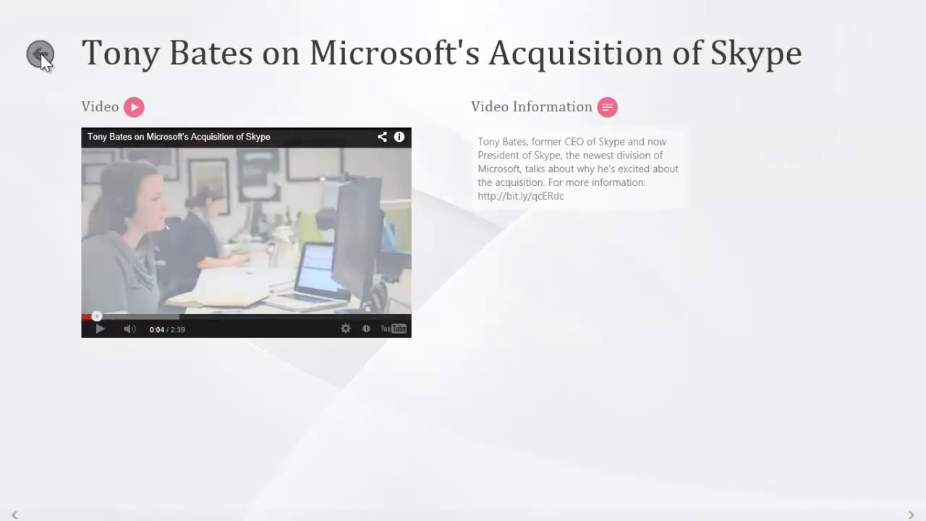
Step: Return from the Skype acquisition video to the app's home page and open the tweet beginning "Dear Azure"
{"action": "left_click", "coordinate": [40, 55]}
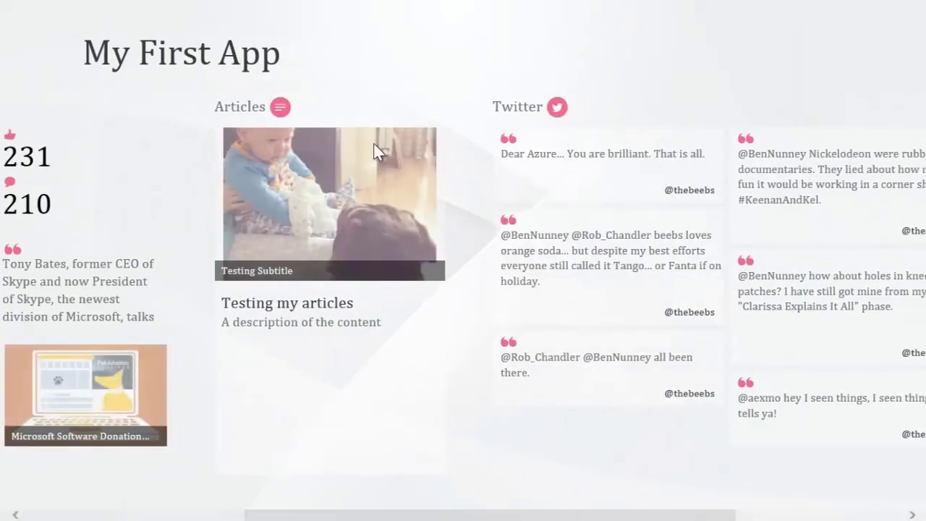
{"action": "scroll", "coordinate": [376, 151], "scroll_direction": "down", "scroll_amount": 3}
{"action": "left_click", "coordinate": [275, 154]}
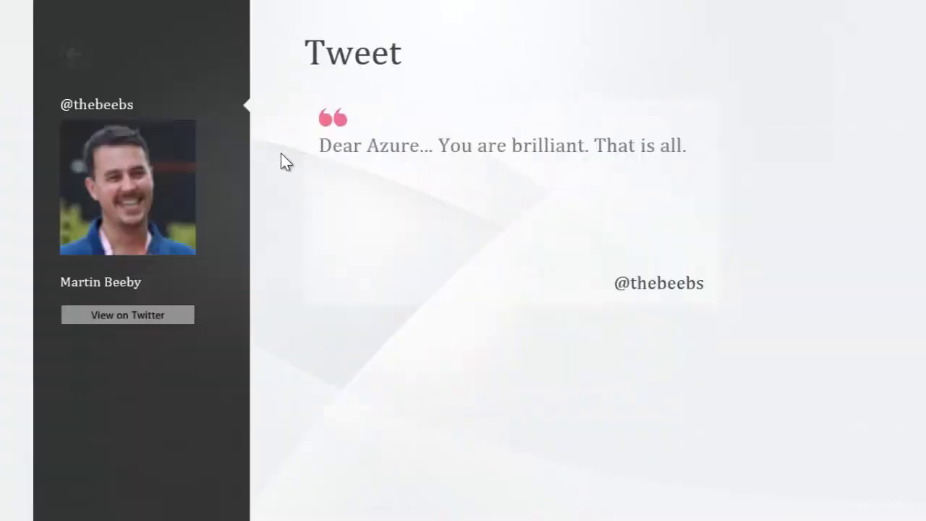